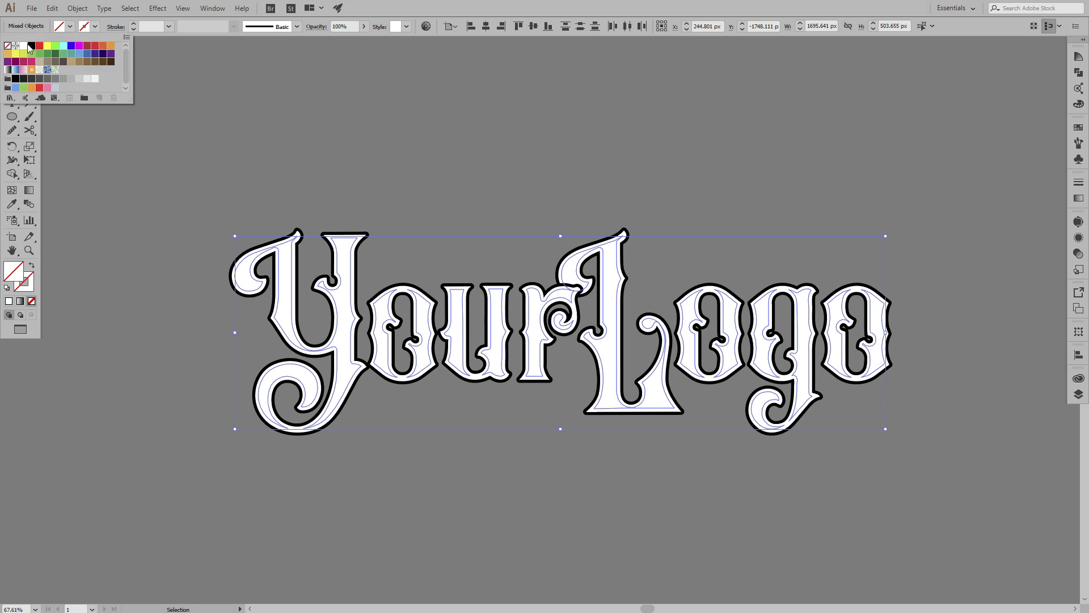
# - Give the inner letter outlines a black stroke and combine them into one compound path
pyautogui.click(134, 29)
pyautogui.click(77, 8)
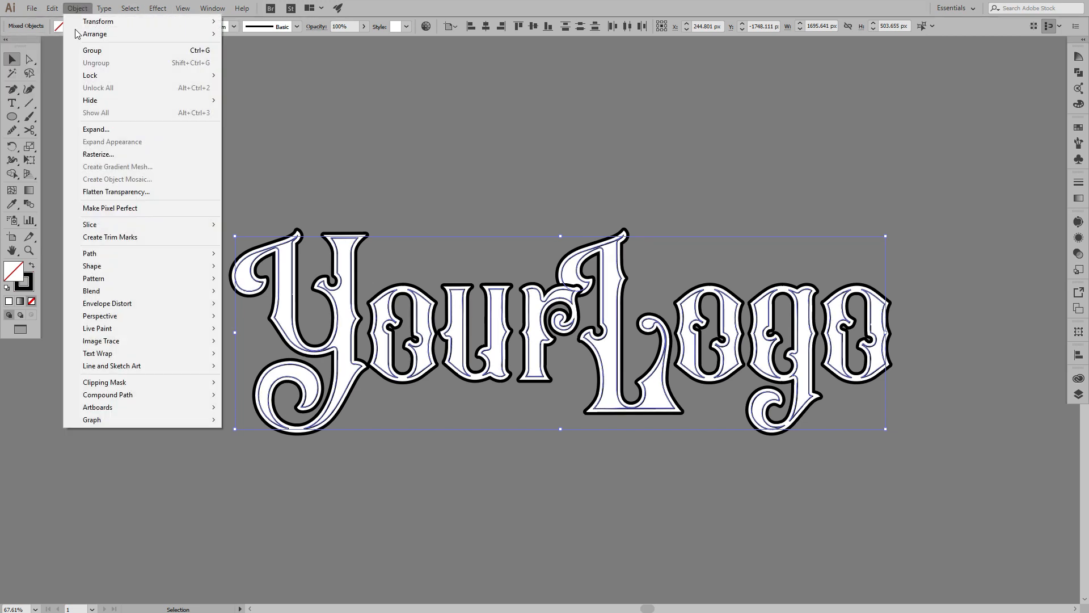
pyautogui.moveTo(211, 406)
pyautogui.click(246, 394)
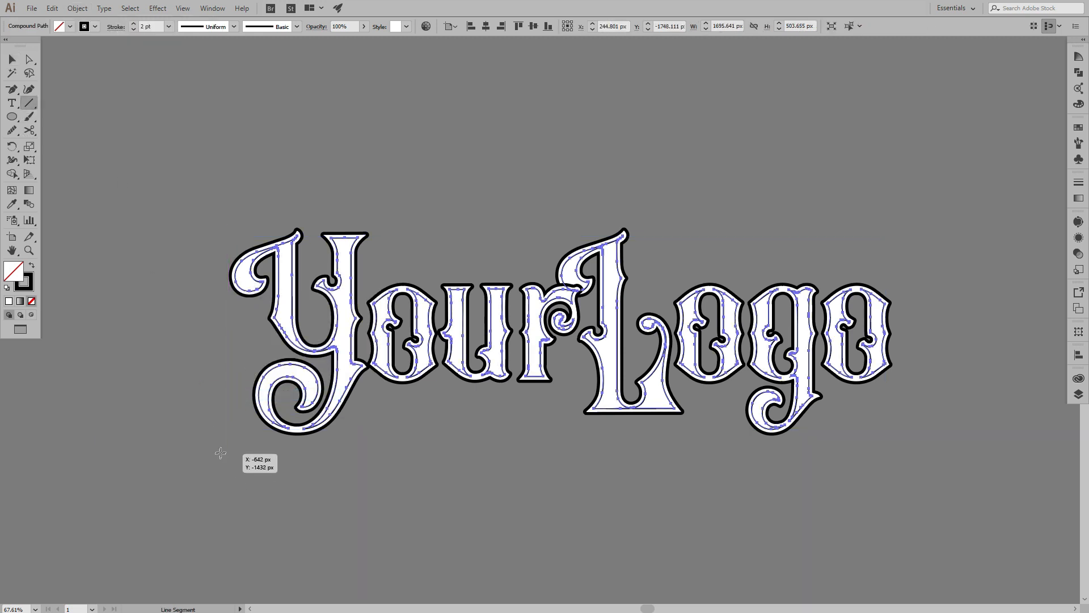
# - Draw a horizontal line about 1839 px long just below the lettering and set its stroke to 4 pt
pyautogui.moveTo(231, 446); pyautogui.dragTo(346, 449)
pyautogui.moveTo(957, 449); pyautogui.dragTo(927, 445)
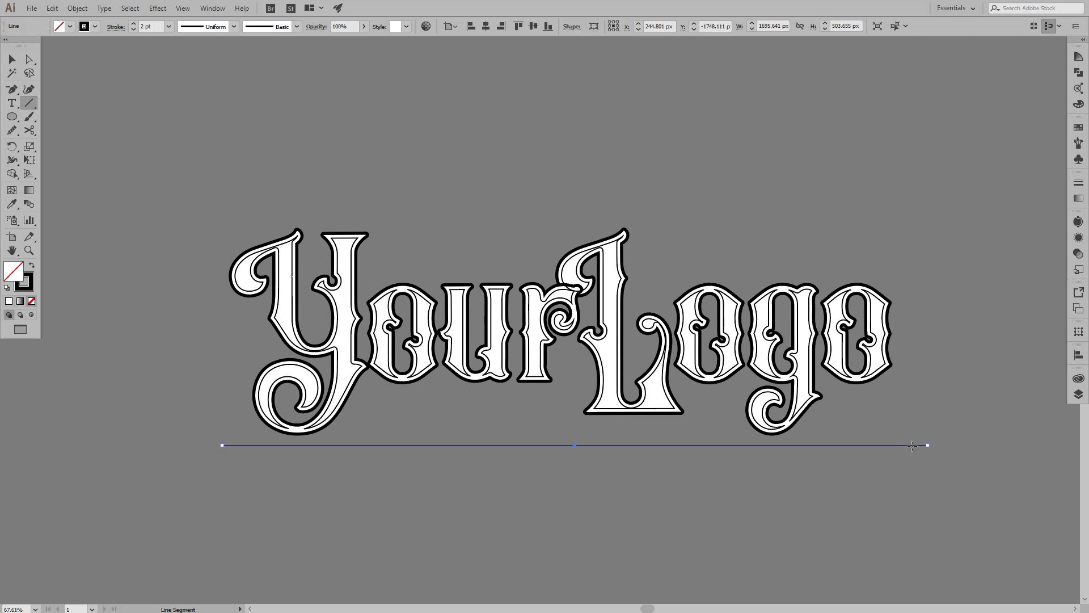
pyautogui.scroll(2, 159, 31)
pyautogui.press('v')
pyautogui.click(110, 73)
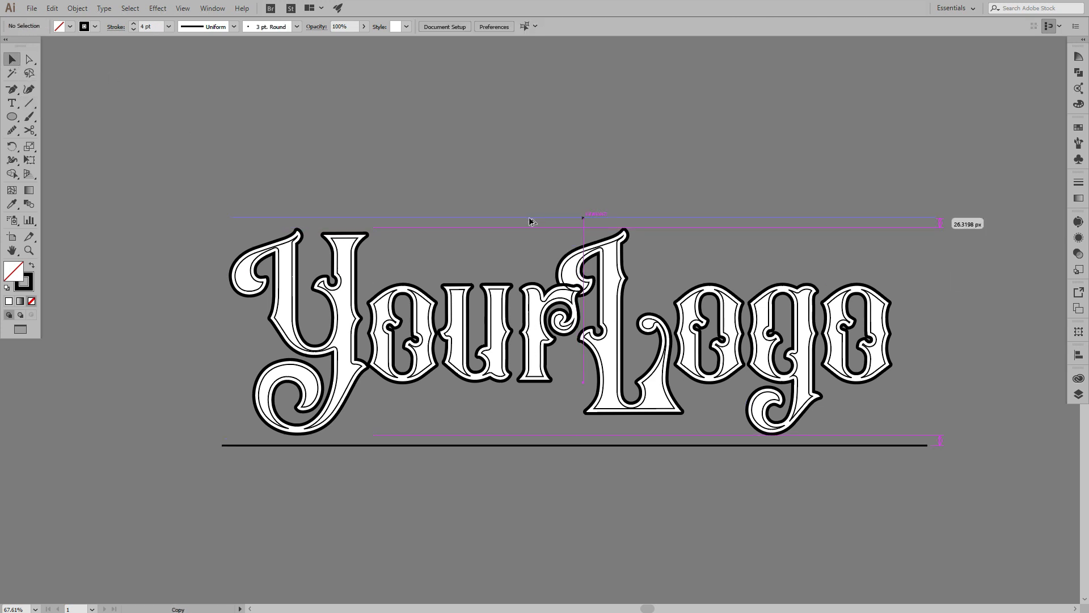
# - Duplicate the horizontal line to just above the lettering and set the copy's stroke to 0.75 pt
pyautogui.moveTo(530, 221); pyautogui.dragTo(530, 220)
pyautogui.click(169, 26)
pyautogui.click(190, 64)
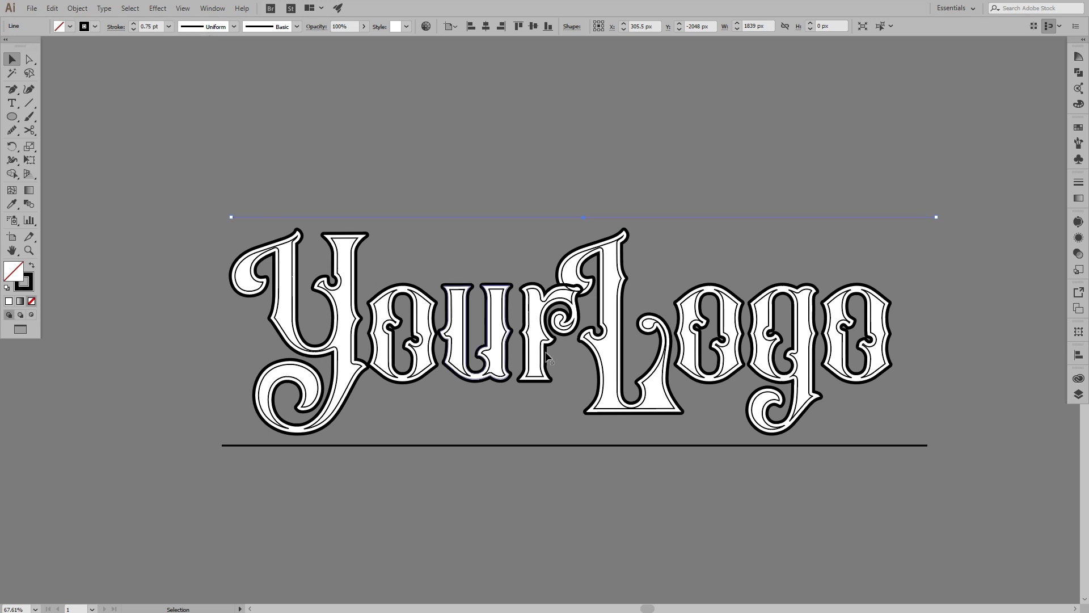
# - Create a blend between the thin line above and the thick line below the lettering
pyautogui.keyDown('shift'); pyautogui.click(603, 446); pyautogui.keyUp('shift')
pyautogui.click(77, 8)
pyautogui.moveTo(151, 294)
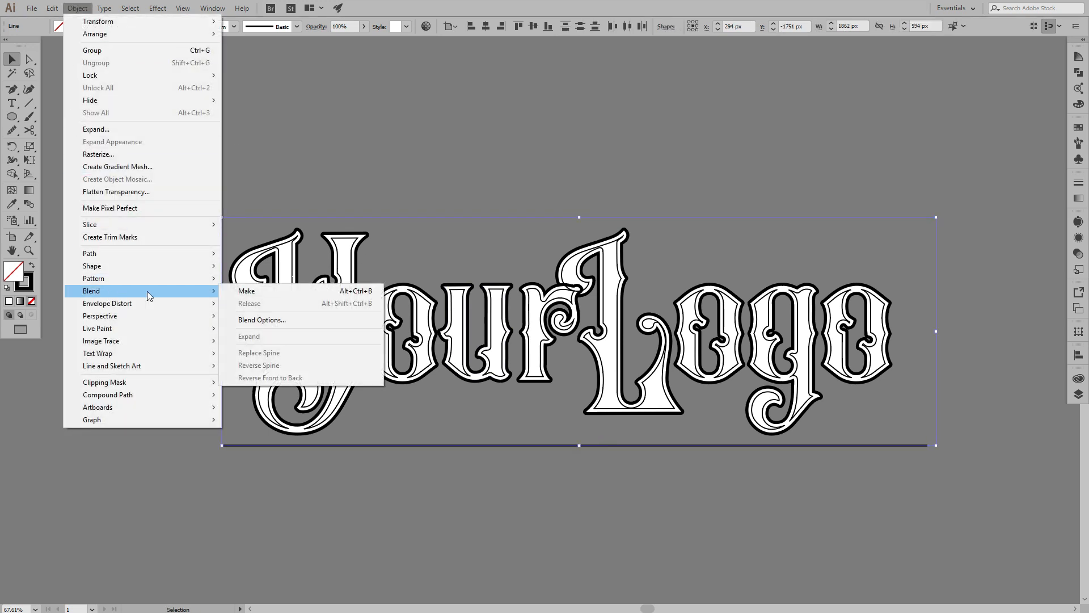
pyautogui.click(244, 292)
# - Lower the blend's number of specified steps so separate horizontal lines cover the lettering
pyautogui.click(77, 7)
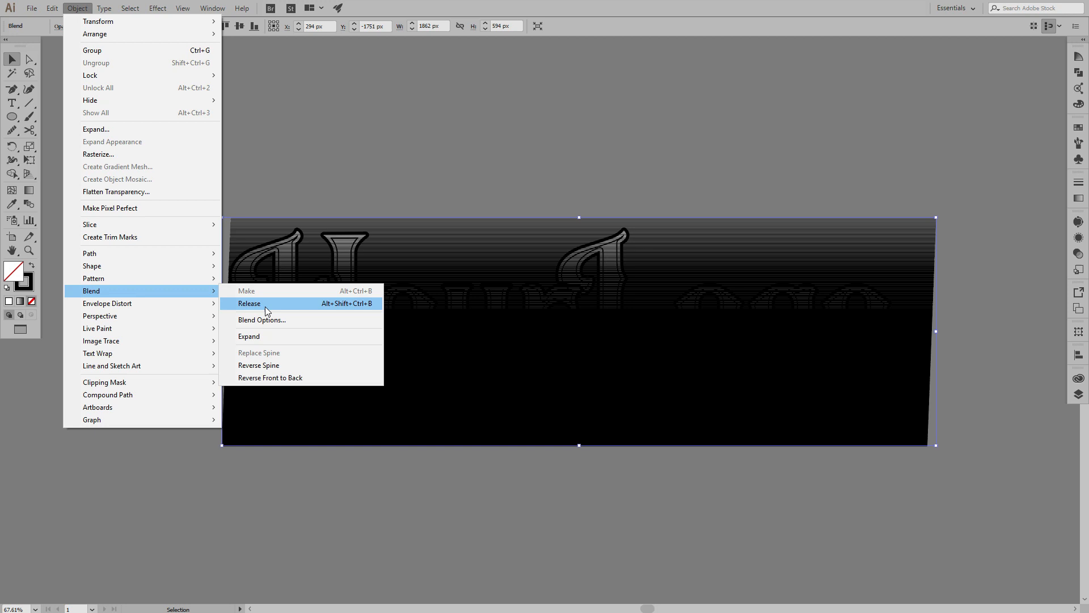
pyautogui.click(249, 318)
pyautogui.click(883, 245)
pyautogui.click(906, 263)
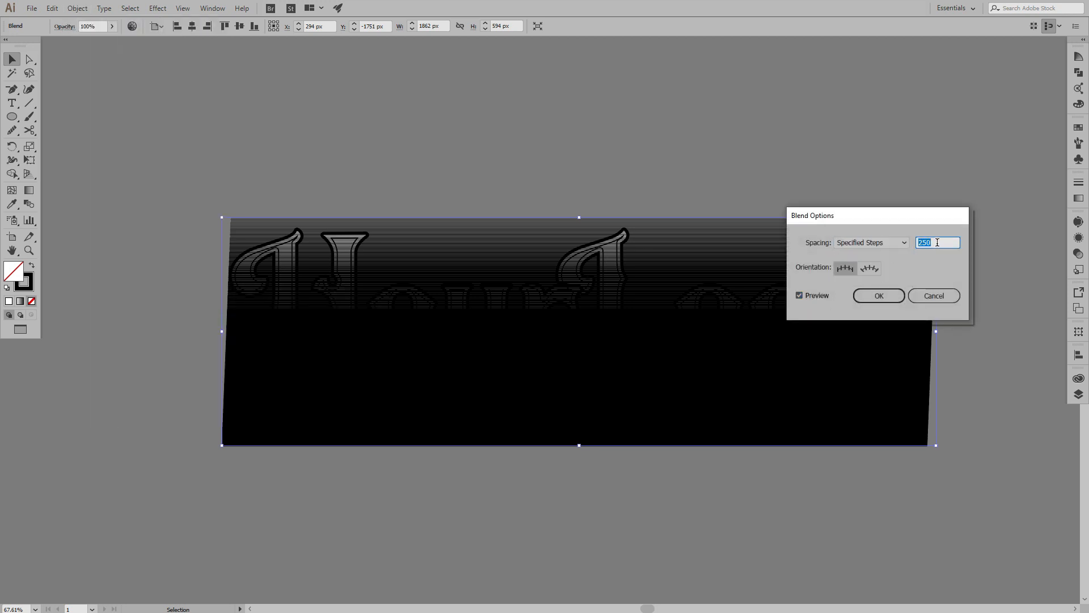
pyautogui.click(873, 297)
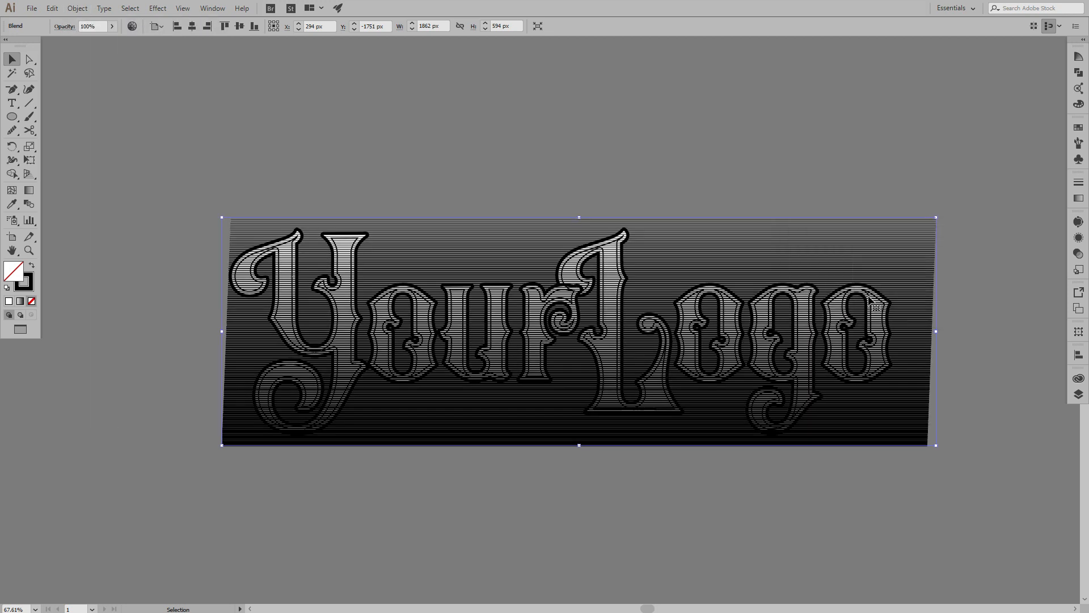
# - Expand the line blend and expand its strokes into filled shapes
pyautogui.click(77, 8)
pyautogui.click(128, 129)
pyautogui.press('Return')
pyautogui.click(77, 8)
pyautogui.click(113, 129)
pyautogui.click(829, 365)
# - Ungroup the expanded lines and merge them into a single compound path
pyautogui.rightClick(849, 238)
pyautogui.click(912, 318)
pyautogui.click(77, 8)
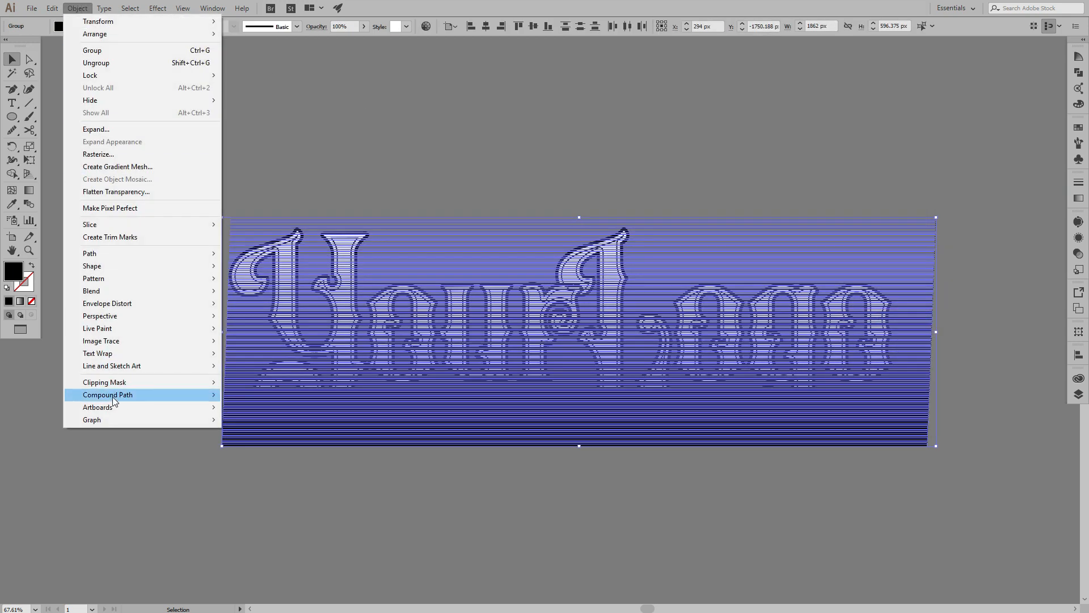
pyautogui.moveTo(113, 395)
pyautogui.click(261, 395)
# - Copy the inner letter outlines and paste the copy in front
pyautogui.moveTo(307, 286); pyautogui.dragTo(613, 304)
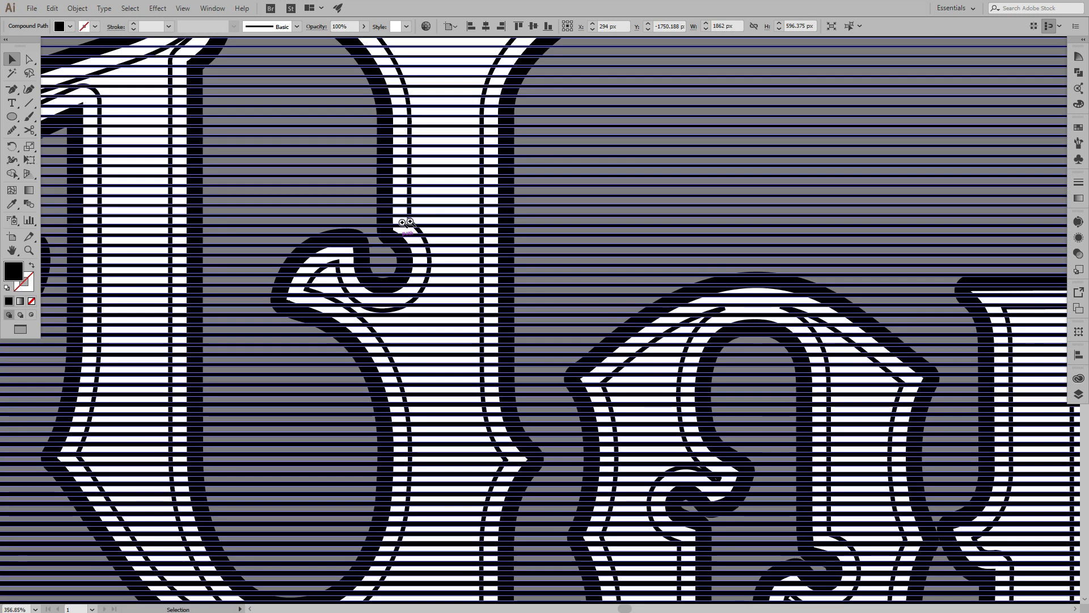
pyautogui.moveTo(406, 224); pyautogui.dragTo(553, 226)
pyautogui.click(415, 243)
pyautogui.scroll(-5, 340, 243)
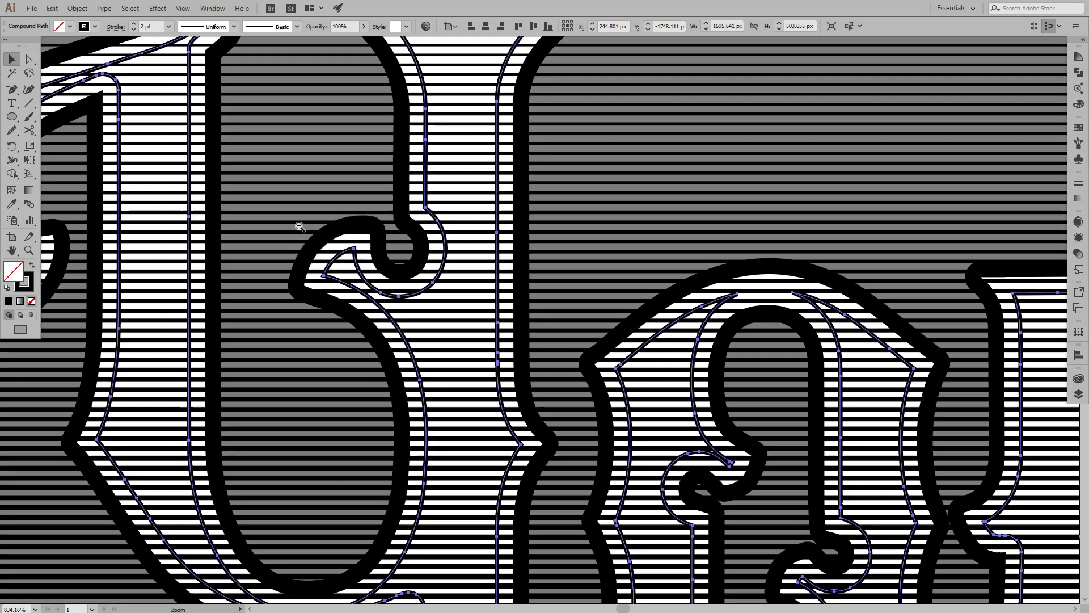
pyautogui.click(51, 8)
pyautogui.click(61, 63)
pyautogui.click(52, 8)
pyautogui.click(83, 87)
# - Intersect the line pattern with the pasted inner letter outlines using Pathfinder, leaving hatching only inside the letters
pyautogui.scroll(-5, 539, 306)
pyautogui.moveTo(540, 307); pyautogui.dragTo(272, 312)
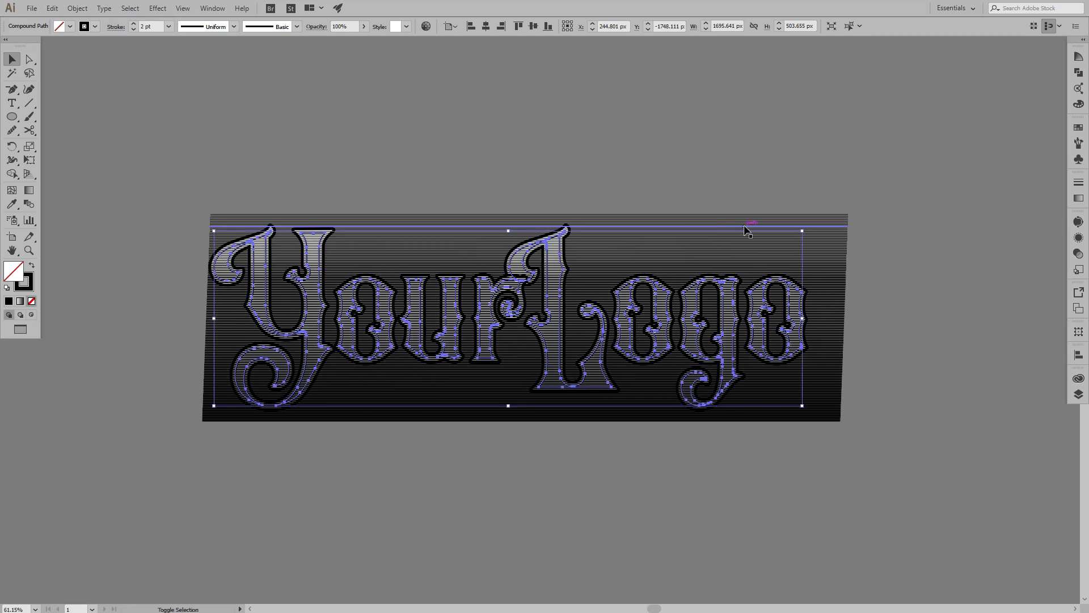
pyautogui.hotkey('ctrl', 'a')
pyautogui.click(1078, 73)
pyautogui.click(988, 80)
pyautogui.click(804, 180)
pyautogui.moveTo(539, 308); pyautogui.dragTo(559, 308)
pyautogui.moveTo(510, 297); pyautogui.dragTo(545, 309)
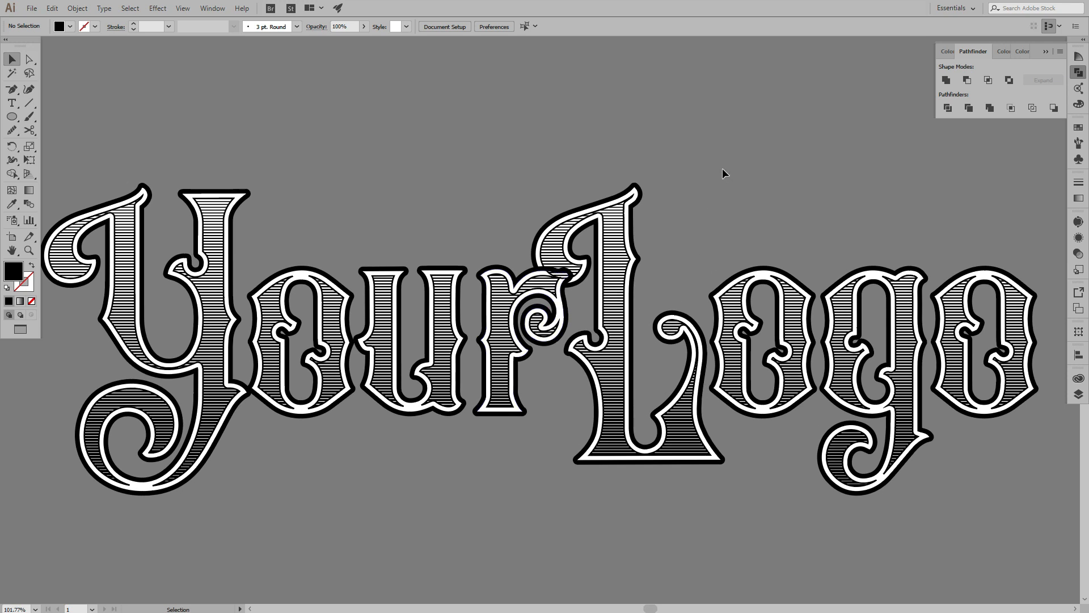
# - Bring the hatched line group to the front of the artwork
pyautogui.rightClick(620, 250)
pyautogui.moveTo(709, 363)
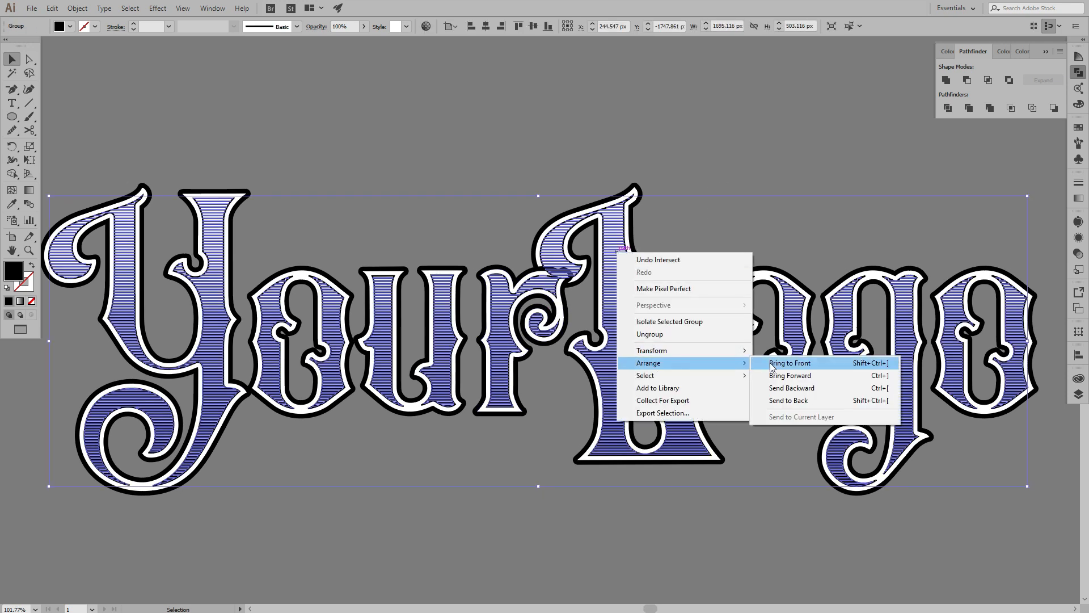
pyautogui.click(771, 368)
pyautogui.click(732, 221)
pyautogui.scroll(3, 573, 272)
# - Send the black outer shapes of all the letters to the back and group them
pyautogui.click(576, 317)
pyautogui.moveTo(622, 303); pyautogui.dragTo(564, 303)
pyautogui.click(1045, 51)
pyautogui.moveTo(226, 187); pyautogui.dragTo(355, 179)
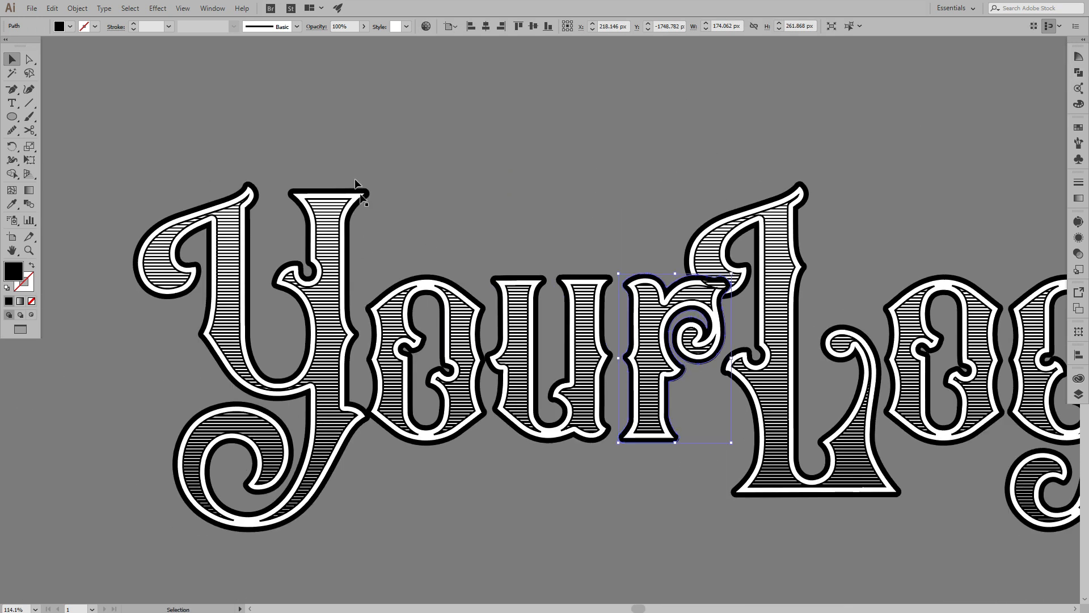
pyautogui.click(300, 198)
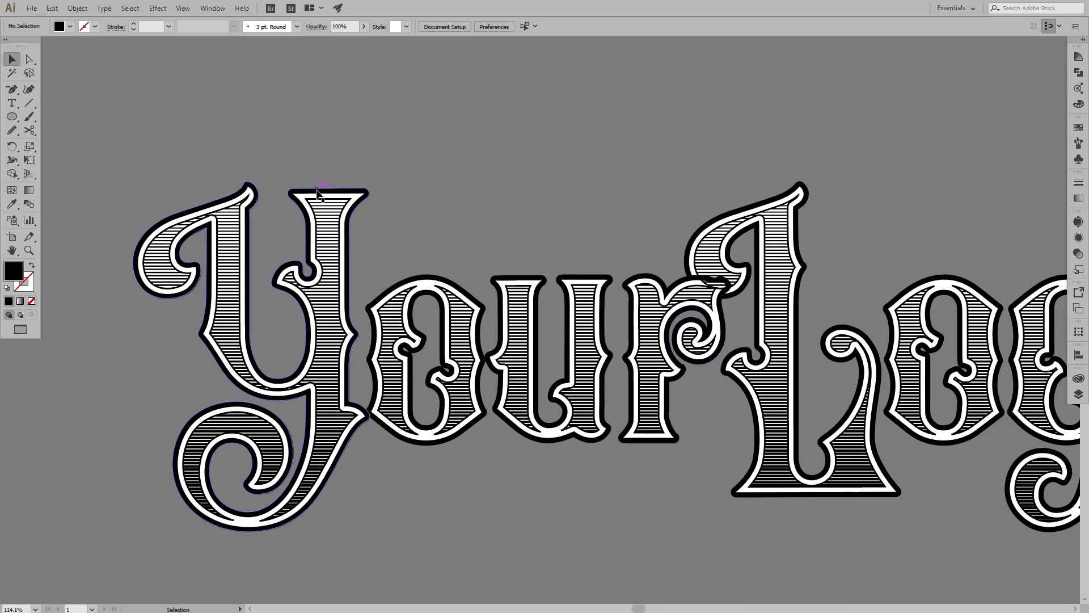
pyautogui.keyDown('shift'); pyautogui.click(537, 290); pyautogui.keyUp('shift')
pyautogui.keyDown('shift'); pyautogui.click(654, 278); pyautogui.keyUp('shift')
pyautogui.keyDown('shift'); pyautogui.click(710, 254); pyautogui.keyUp('shift')
pyautogui.moveTo(710, 255); pyautogui.dragTo(346, 248)
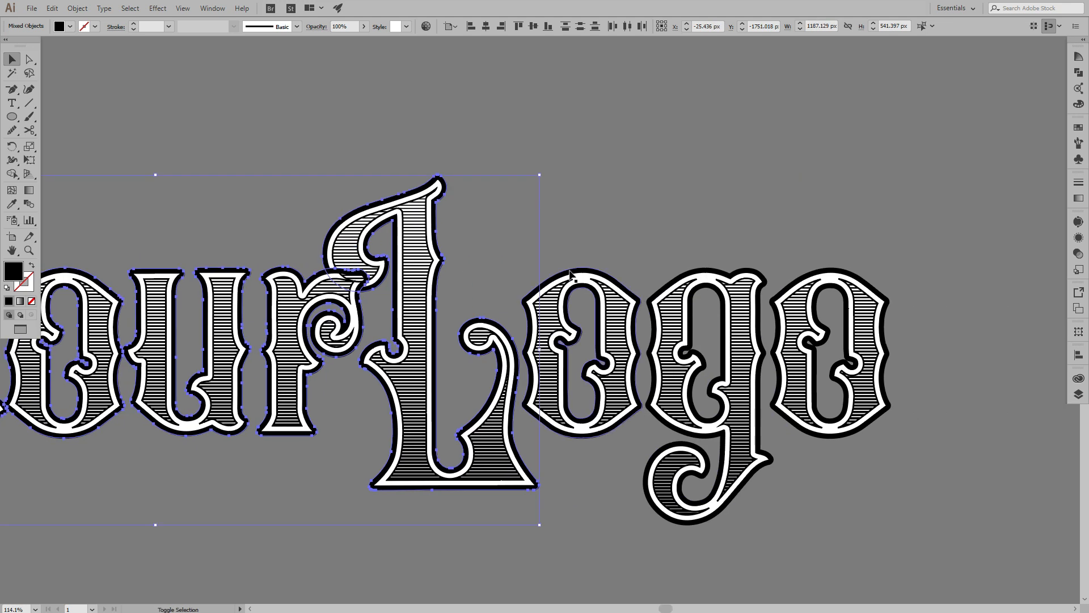
pyautogui.rightClick(807, 277)
pyautogui.moveTo(863, 381)
pyautogui.click(900, 420)
pyautogui.hotkey('ctrl', '0')
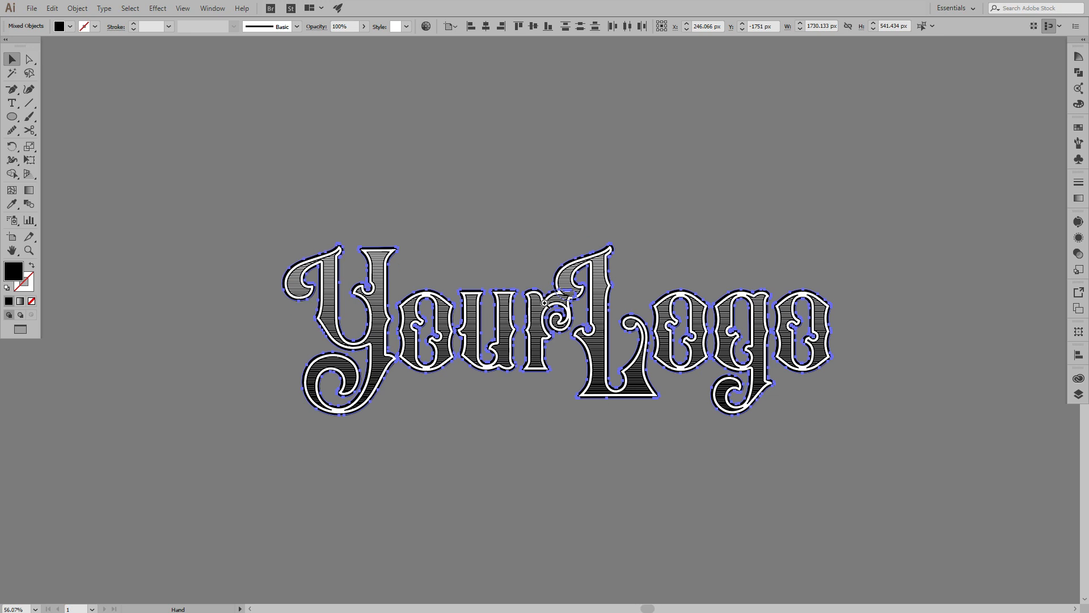
pyautogui.moveTo(563, 309); pyautogui.dragTo(618, 330)
pyautogui.click(675, 271)
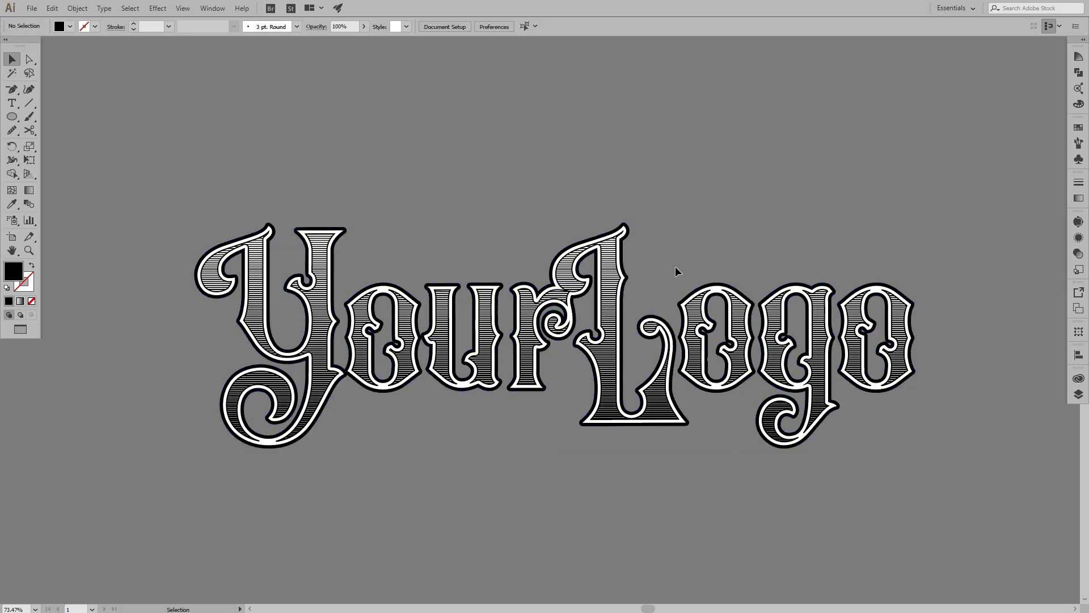
# - Paste the inner letter outlines in front and swap their stroke and fill to get solid black shapes
pyautogui.moveTo(242, 218); pyautogui.dragTo(283, 218)
pyautogui.click(52, 8)
pyautogui.click(76, 88)
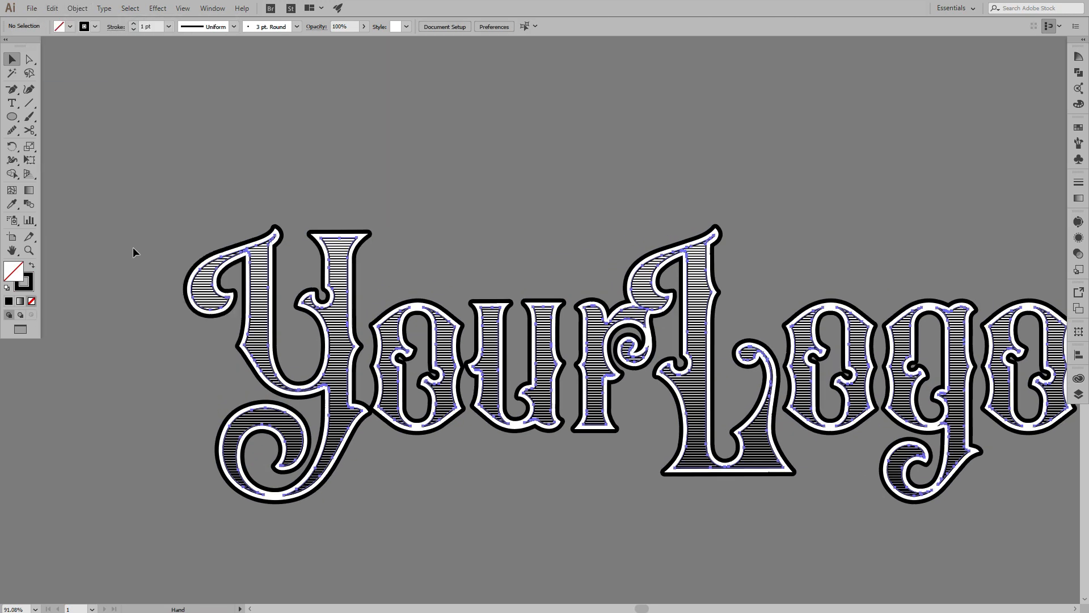
pyautogui.click(32, 265)
# - Paste a second inner-outline copy in front, fill it black without stroke, and offset it 7 px right and 5 px down
pyautogui.click(77, 8)
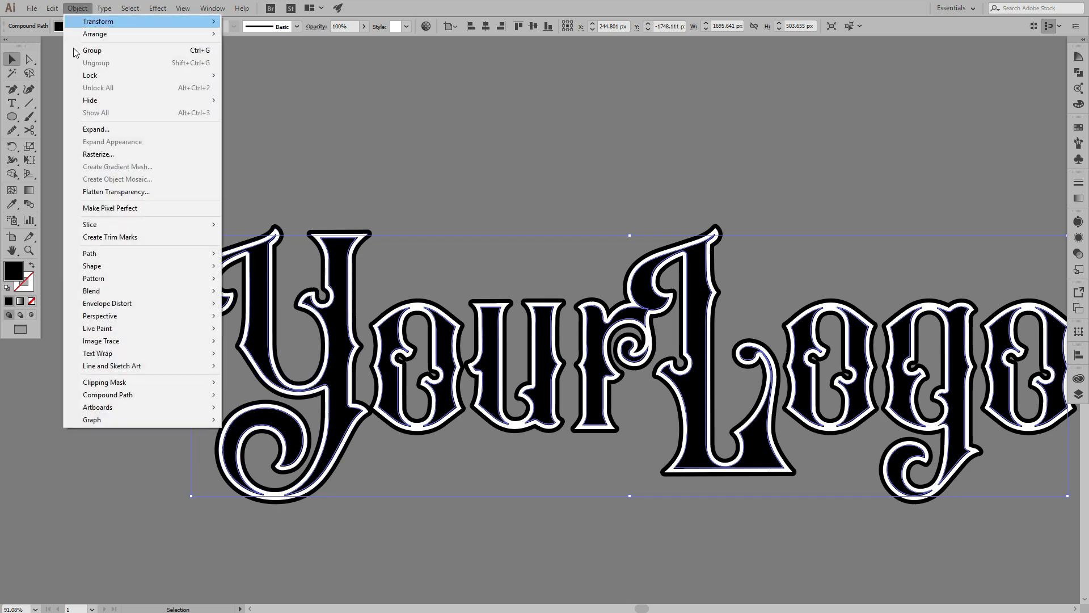
pyautogui.moveTo(52, 8)
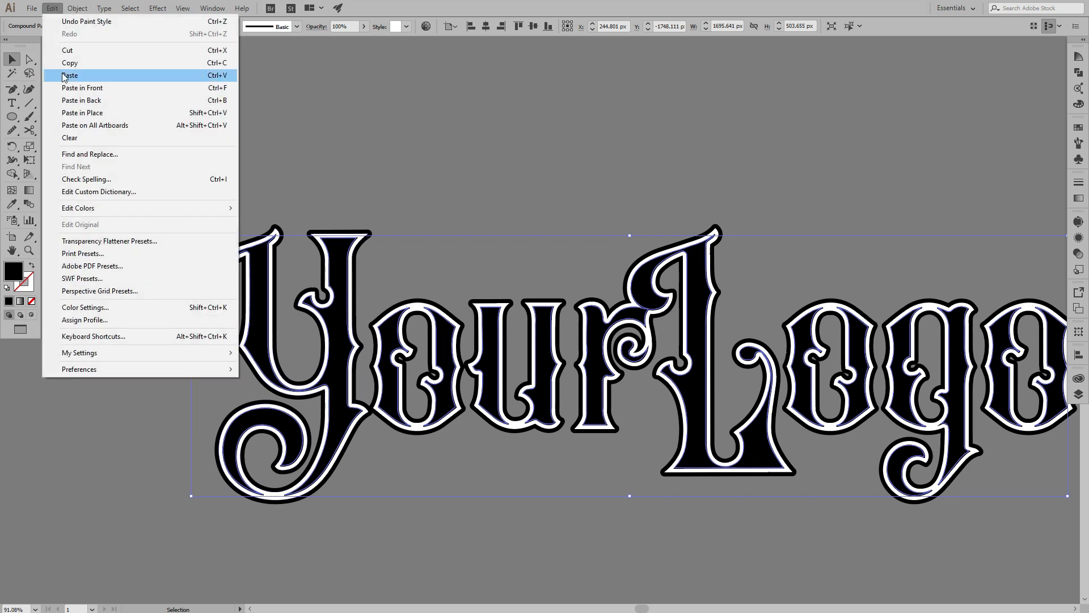
pyautogui.click(94, 91)
pyautogui.press('Right')
pyautogui.press('Right')
pyautogui.press('Down')
pyautogui.press('Down')
pyautogui.press('Right')
pyautogui.press('Right')
pyautogui.press('Right')
pyautogui.press('Down')
pyautogui.press('Down')
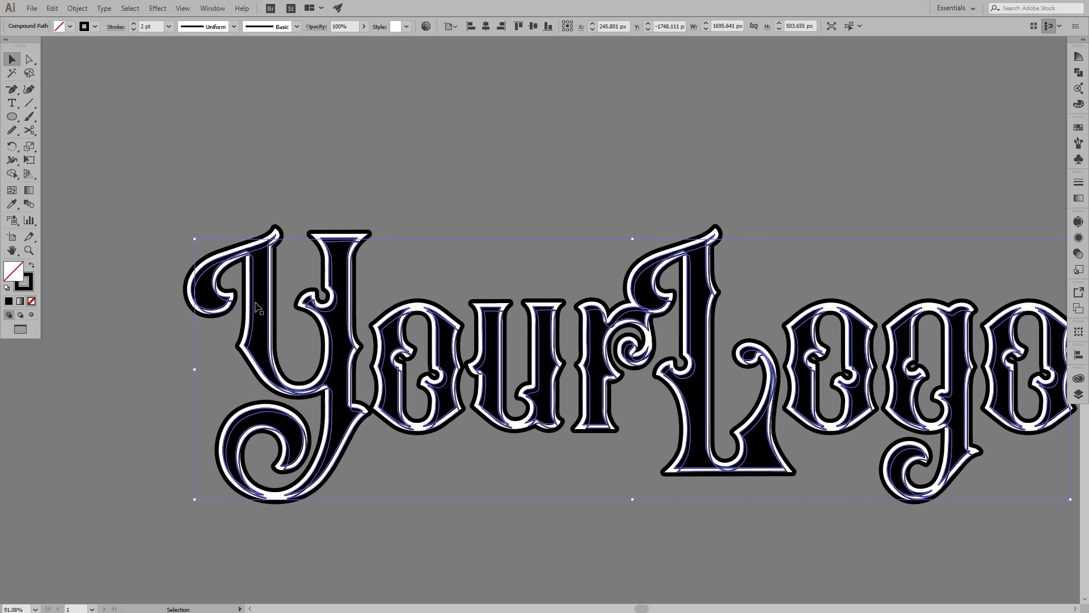
pyautogui.click(33, 265)
pyautogui.press('Left')
pyautogui.press('Left')
pyautogui.press('Left')
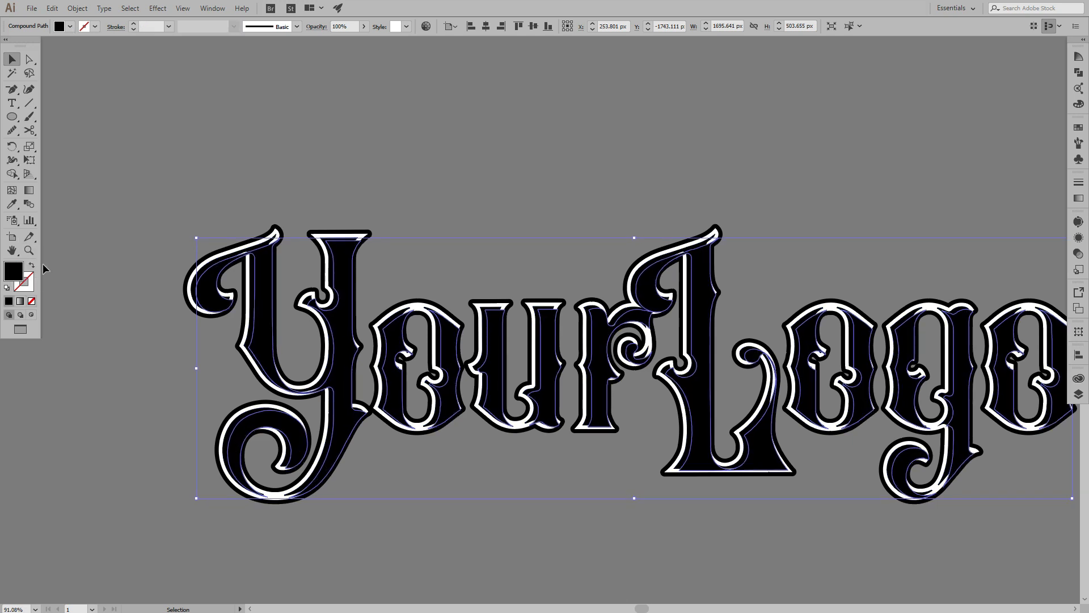
pyautogui.press('Up')
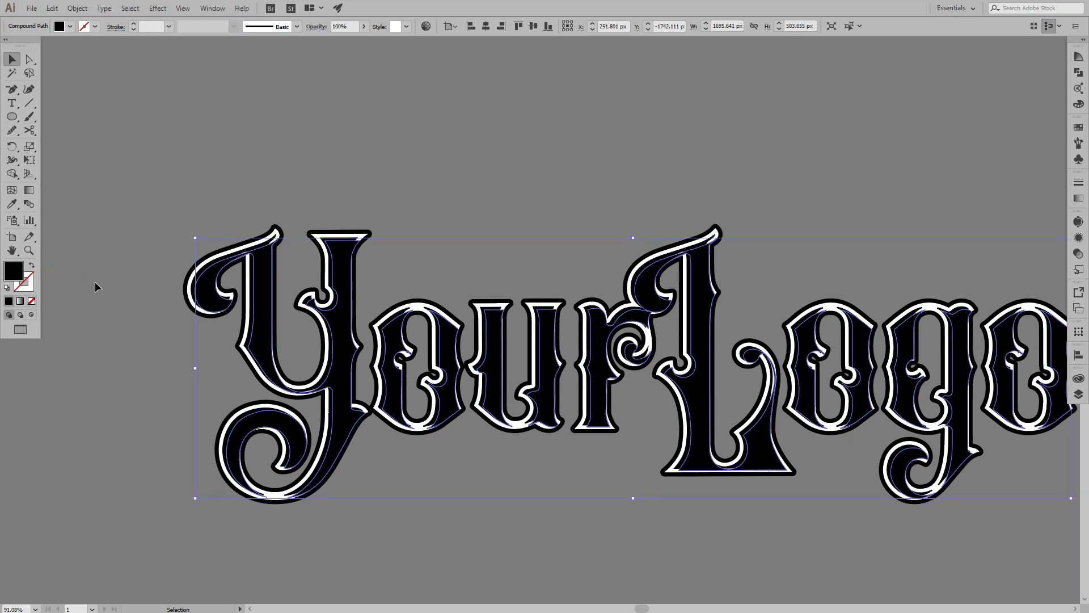
# - Subtract the offset front copy from the black inner shapes with Minus Front to form an inner shadow
pyautogui.keyDown('shift'); pyautogui.click(211, 267); pyautogui.keyUp('shift')
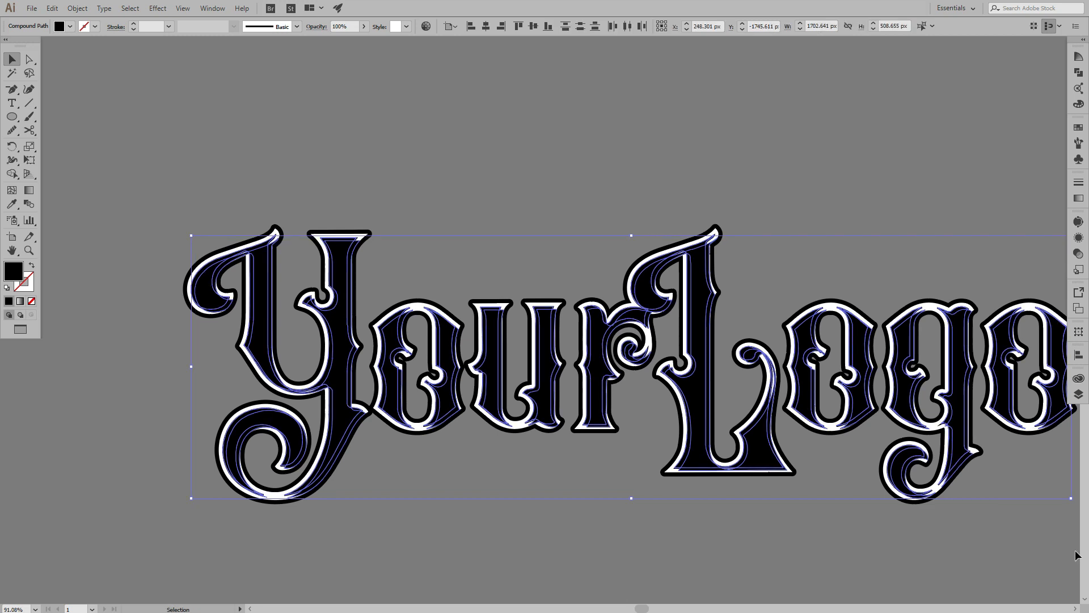
pyautogui.click(1079, 73)
pyautogui.click(968, 80)
pyautogui.click(531, 176)
pyautogui.moveTo(672, 214); pyautogui.dragTo(529, 217)
pyautogui.scroll(-2, 530, 218)
pyautogui.click(1078, 73)
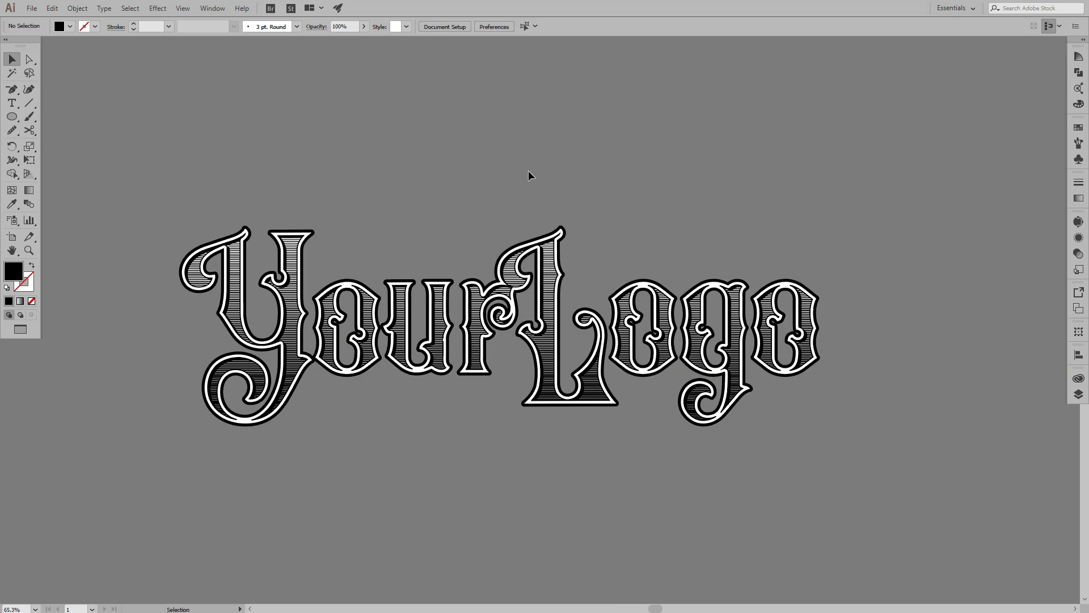
# - Copy the group of black outer letter shapes and paste the copy in back
pyautogui.moveTo(475, 197); pyautogui.dragTo(518, 202)
pyautogui.moveTo(356, 242); pyautogui.dragTo(452, 210)
pyautogui.hotkey('ctrl', 'z')
pyautogui.moveTo(434, 270); pyautogui.dragTo(327, 171)
pyautogui.scroll(2, 492, 263)
pyautogui.click(60, 7)
pyautogui.click(70, 62)
pyautogui.click(52, 8)
pyautogui.click(81, 100)
# - Nudge the pasted black letter group about 42 px right and 31 px down as a drop shadow
pyautogui.press('Right')
pyautogui.press('Right')
pyautogui.press('Right')
pyautogui.press('Right')
pyautogui.press('Right')
pyautogui.press('Down')
pyautogui.press('Down')
pyautogui.press('Down')
pyautogui.press('Down')
pyautogui.press('Down')
pyautogui.press('Right')
pyautogui.press('Right')
pyautogui.press('Right')
pyautogui.press('Right')
pyautogui.press('Right')
pyautogui.press('Right')
pyautogui.press('Right')
pyautogui.press('Right')
pyautogui.press('Right')
pyautogui.press('Right')
pyautogui.press('Right')
pyautogui.press('Right')
pyautogui.press('Right')
pyautogui.press('Right')
pyautogui.press('Right')
pyautogui.press('Right')
pyautogui.press('Right')
pyautogui.press('Right')
pyautogui.press('Right')
pyautogui.press('Right')
pyautogui.press('Down')
pyautogui.press('Down')
pyautogui.press('Down')
pyautogui.press('Down')
pyautogui.press('Down')
pyautogui.press('Down')
pyautogui.press('Down')
pyautogui.press('Down')
pyautogui.press('Down')
pyautogui.press('Down')
pyautogui.press('Down')
pyautogui.press('Down')
pyautogui.press('Down')
pyautogui.press('Down')
pyautogui.press('Down')
pyautogui.press('Down')
pyautogui.press('Down')
pyautogui.press('Down')
pyautogui.press('Down')
pyautogui.press('Down')
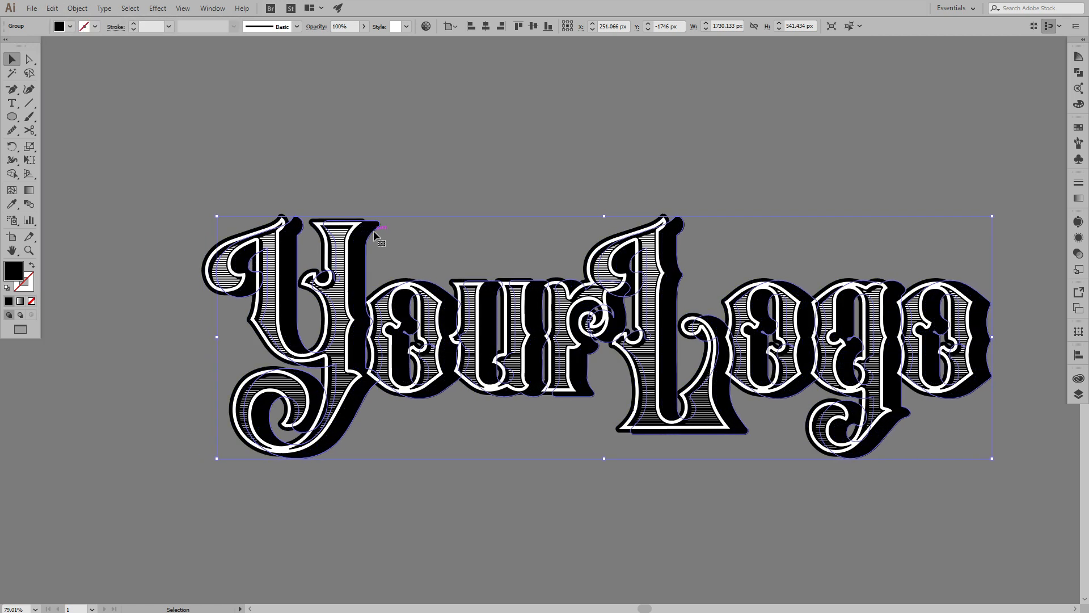
pyautogui.press('Left')
pyautogui.press('Left')
pyautogui.press('Left')
pyautogui.press('Left')
pyautogui.press('Left')
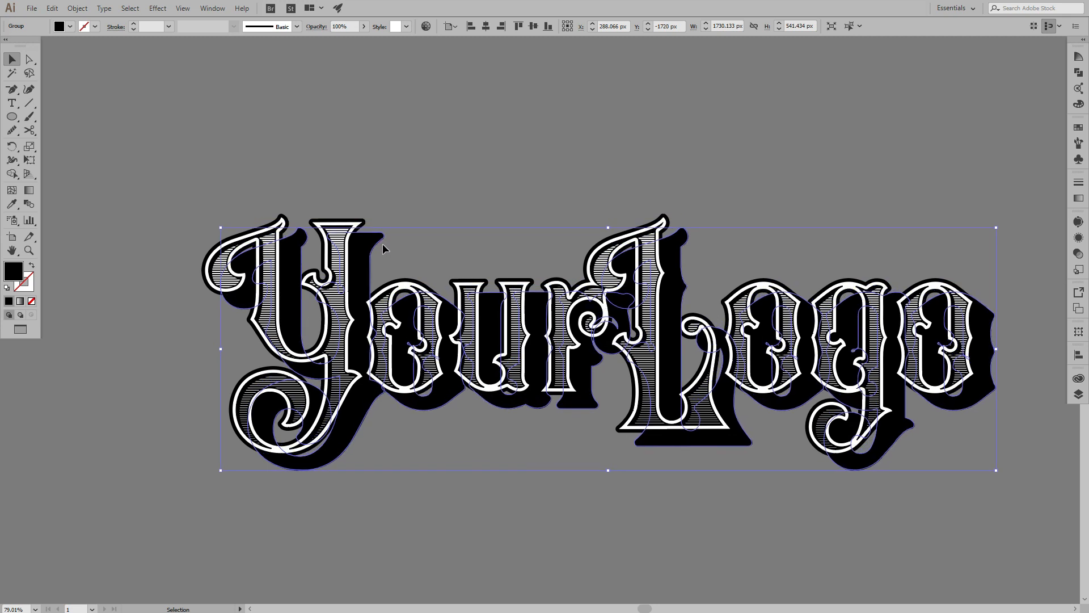
# - Nudge the black drop shadow group about 9 px left and 2 px down
pyautogui.press('Down')
pyautogui.press('Down')
pyautogui.press('Down')
pyautogui.press('Down')
pyautogui.press('Down')
pyautogui.press('Down')
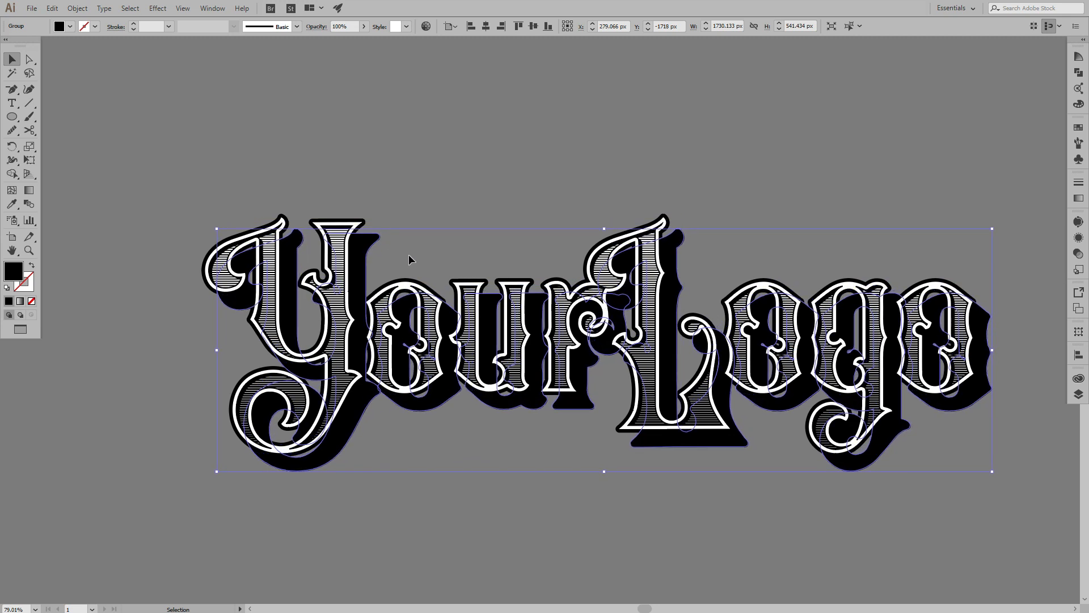
# - Select the black outer letter group together with its offset shadow copy and make a blend between them
pyautogui.hotkey('ctrl', 'space')
pyautogui.moveTo(318, 197); pyautogui.dragTo(335, 238)
pyautogui.keyDown('shift'); pyautogui.click(387, 243); pyautogui.keyUp('shift')
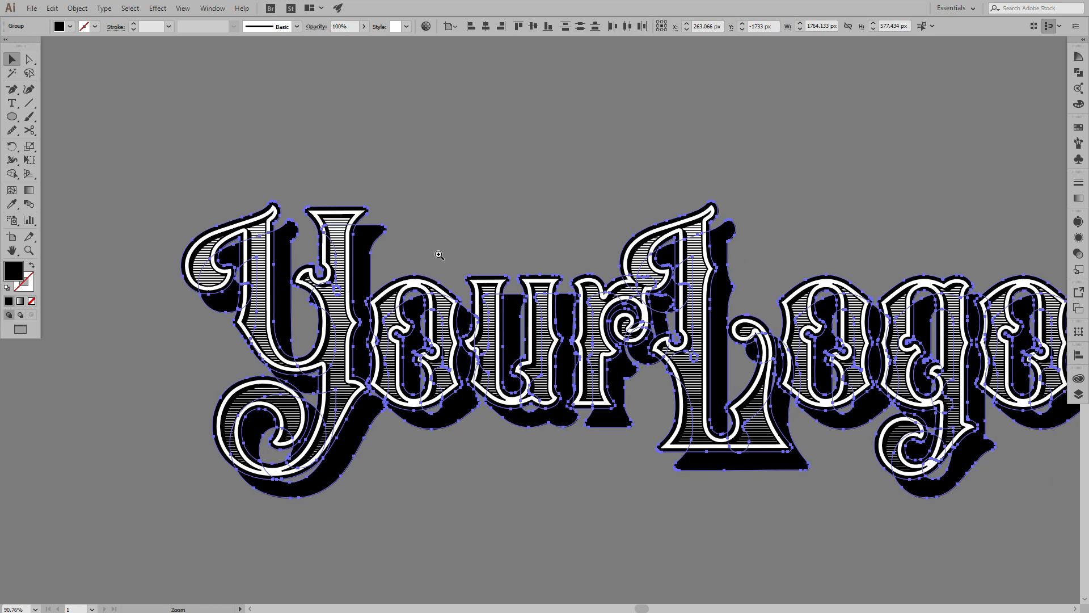
pyautogui.moveTo(445, 253); pyautogui.dragTo(400, 238)
pyautogui.click(76, 8)
pyautogui.moveTo(109, 291)
pyautogui.click(250, 291)
# - Change the shadow blend's spacing to Specified Steps, with enough steps to form a solid extruded shadow
pyautogui.click(68, 10)
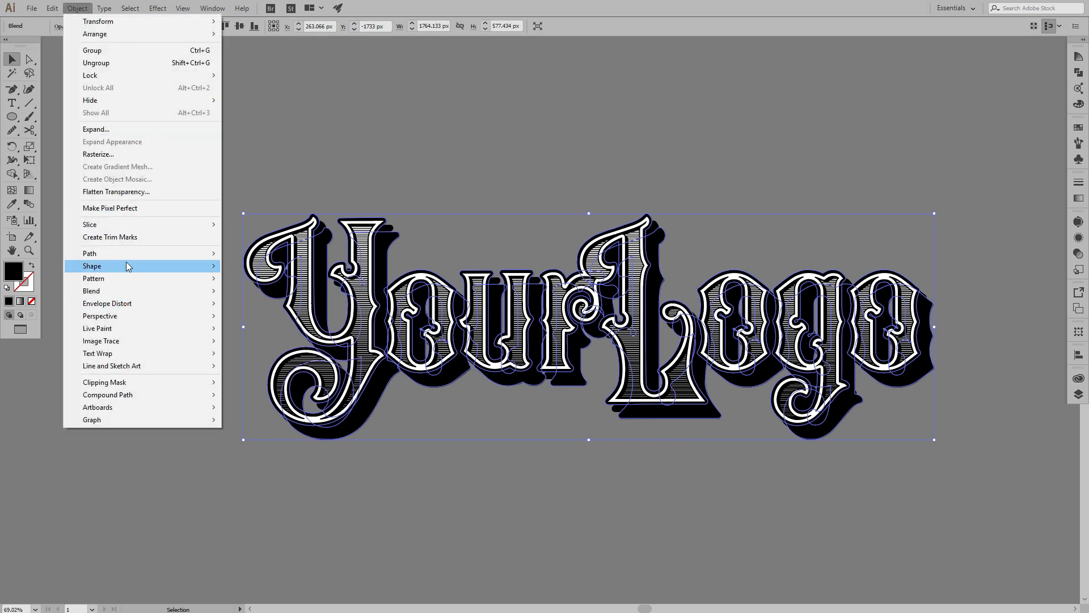
pyautogui.moveTo(125, 267)
pyautogui.moveTo(127, 291)
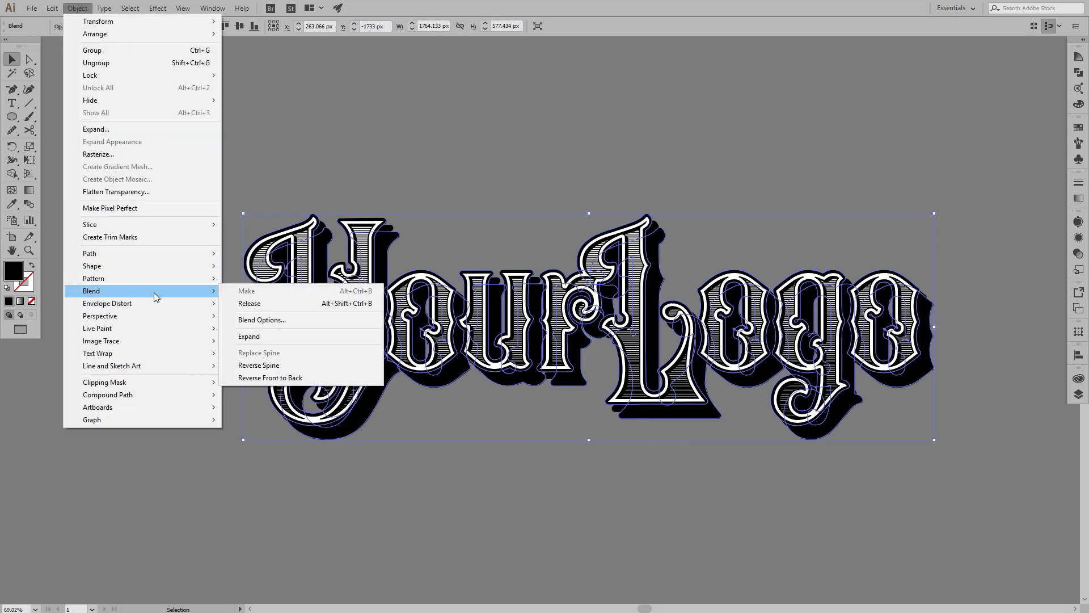
pyautogui.click(276, 320)
pyautogui.click(819, 296)
pyautogui.click(872, 242)
pyautogui.click(874, 263)
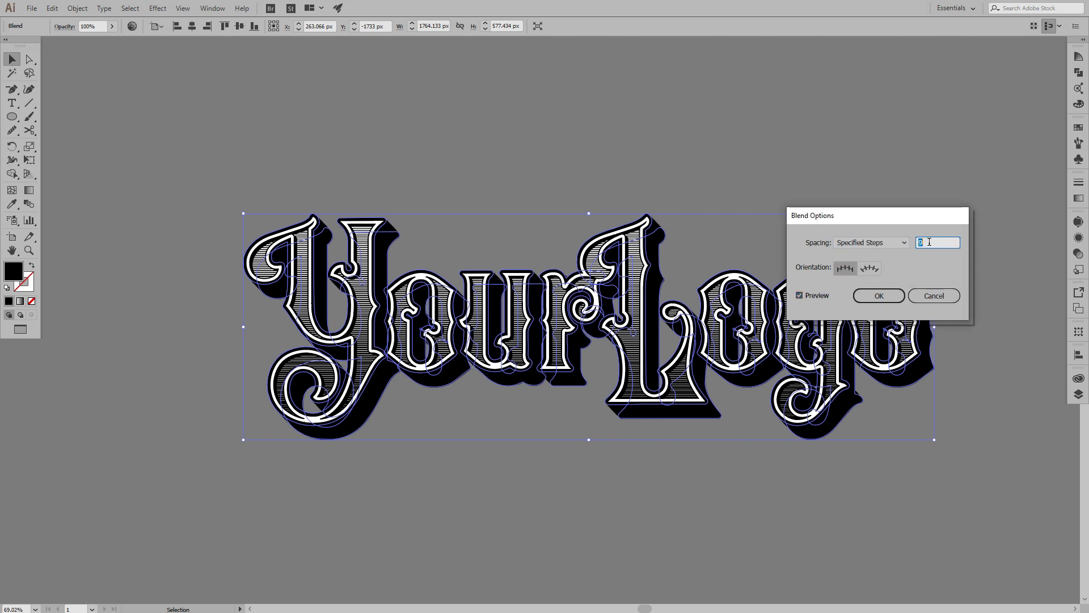
pyautogui.click(887, 298)
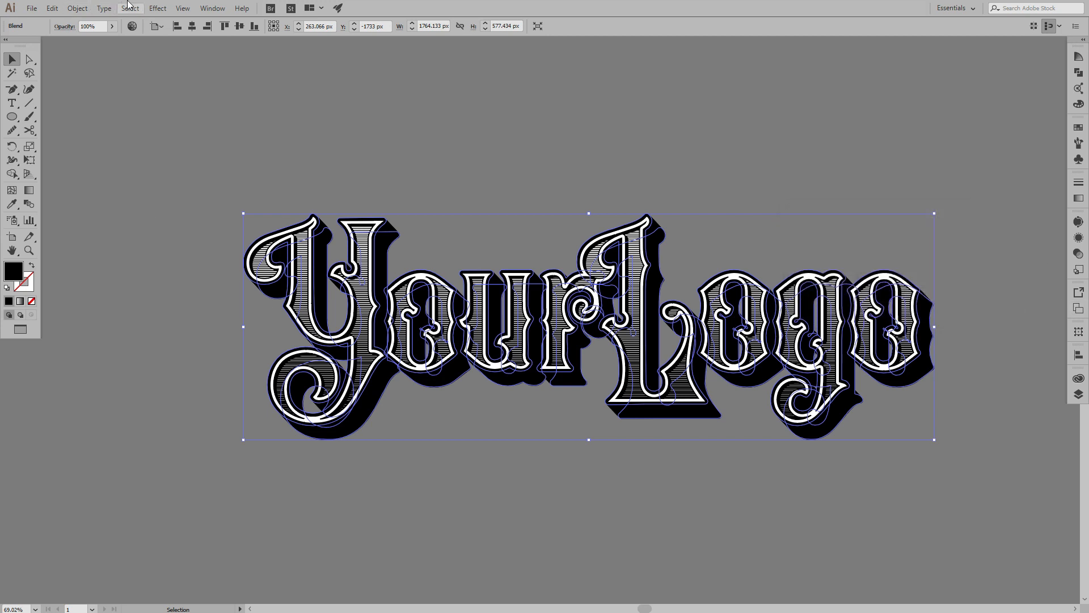
# - Expand the shadow blend and unite all its shapes into a single black shape
pyautogui.click(77, 7)
pyautogui.click(91, 127)
pyautogui.click(838, 366)
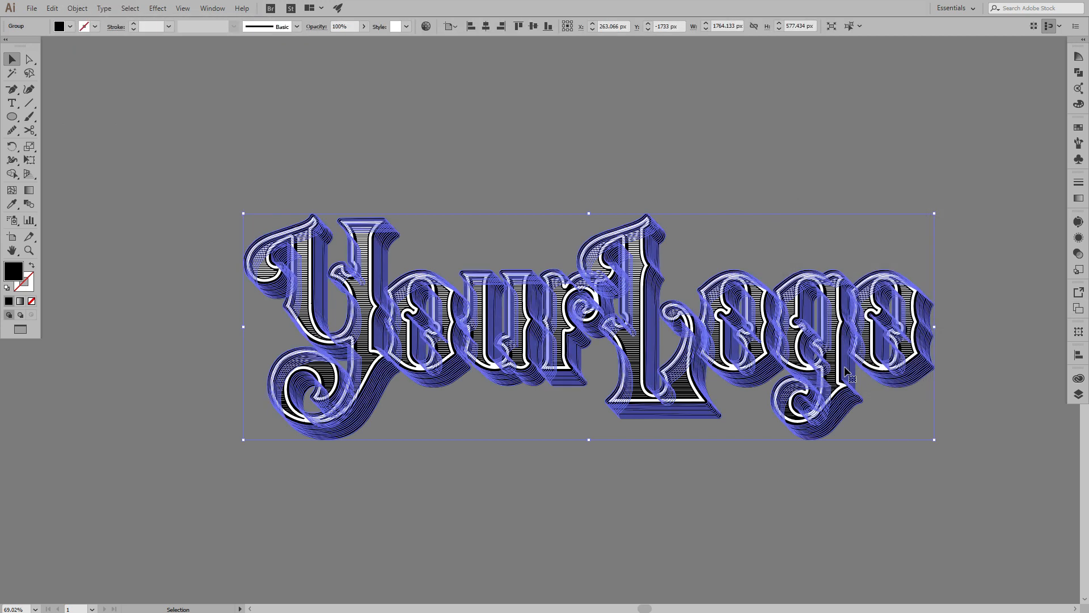
pyautogui.click(130, 8)
pyautogui.moveTo(78, 8)
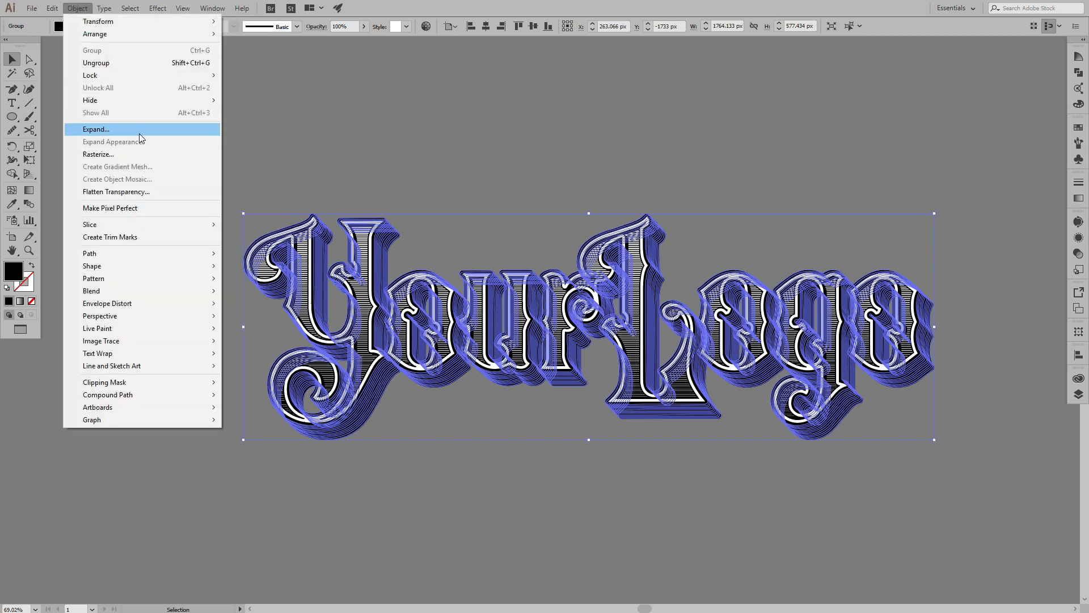
pyautogui.click(139, 131)
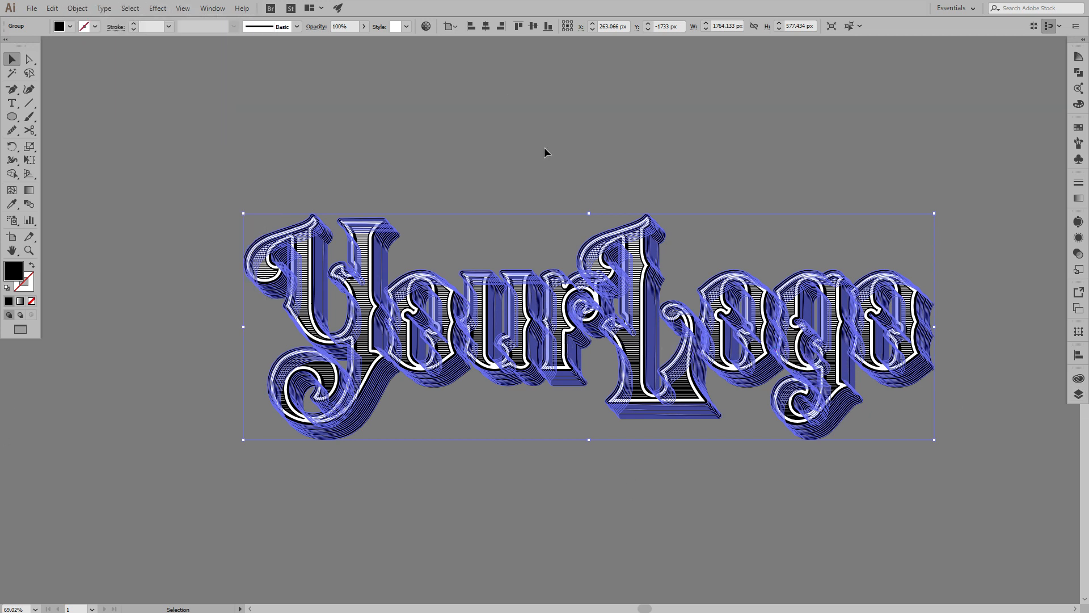
pyautogui.click(1077, 74)
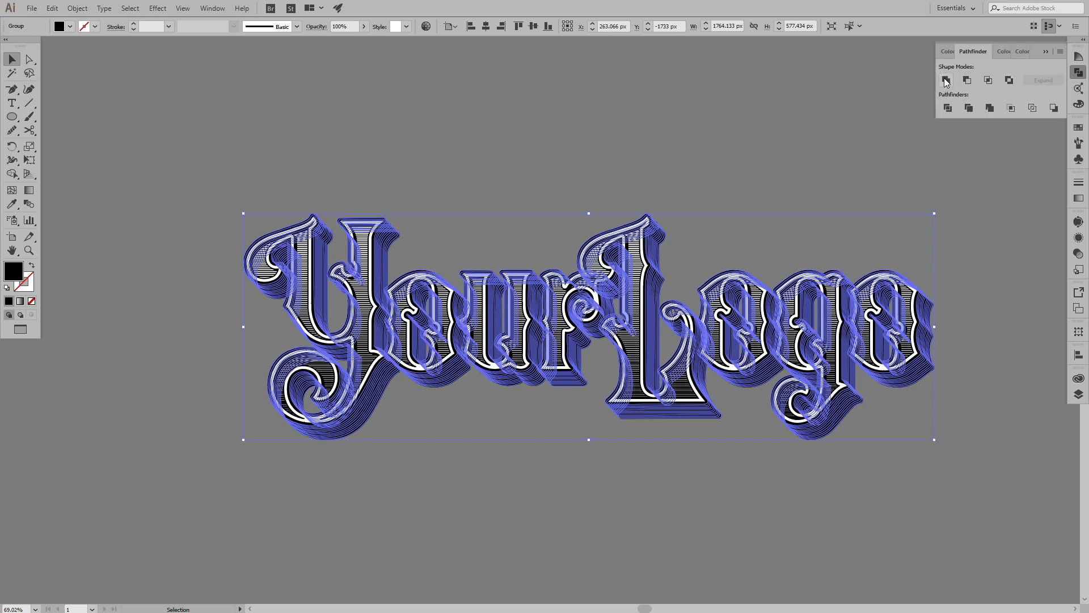
pyautogui.click(1051, 108)
pyautogui.click(1081, 74)
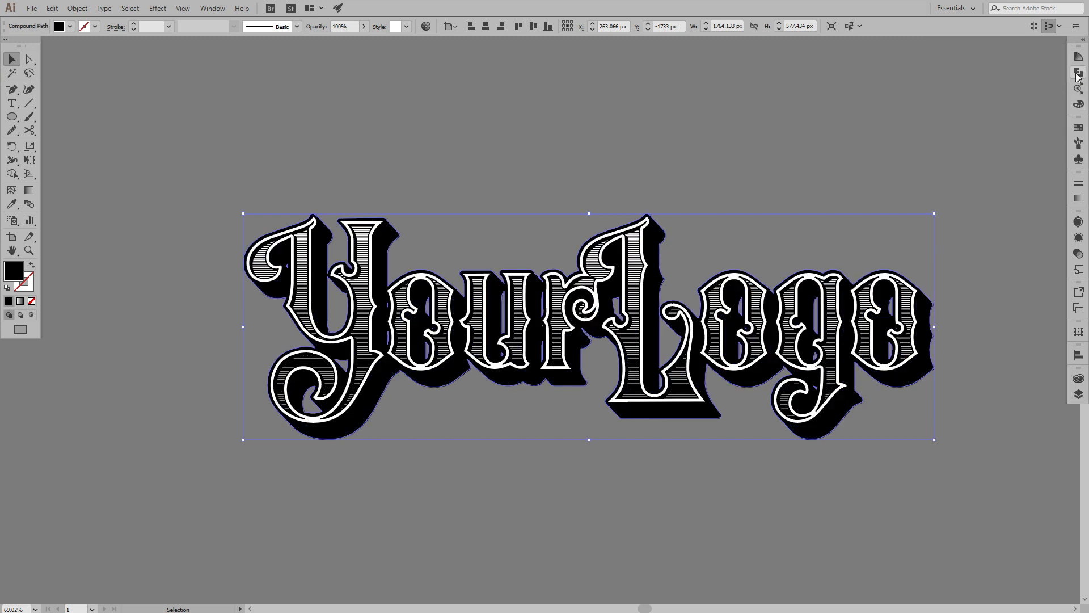
pyautogui.click(514, 117)
# - Draw a straight diagonal line at 315° beside the lower left of the lettering, about 1021 px wide and 1021 px high
pyautogui.moveTo(610, 295)
pyautogui.mouseDown()
pyautogui.moveTo(555, 300)
pyautogui.moveTo(630, 303)
pyautogui.mouseUp()
pyautogui.moveTo(569, 286); pyautogui.dragTo(590, 259)
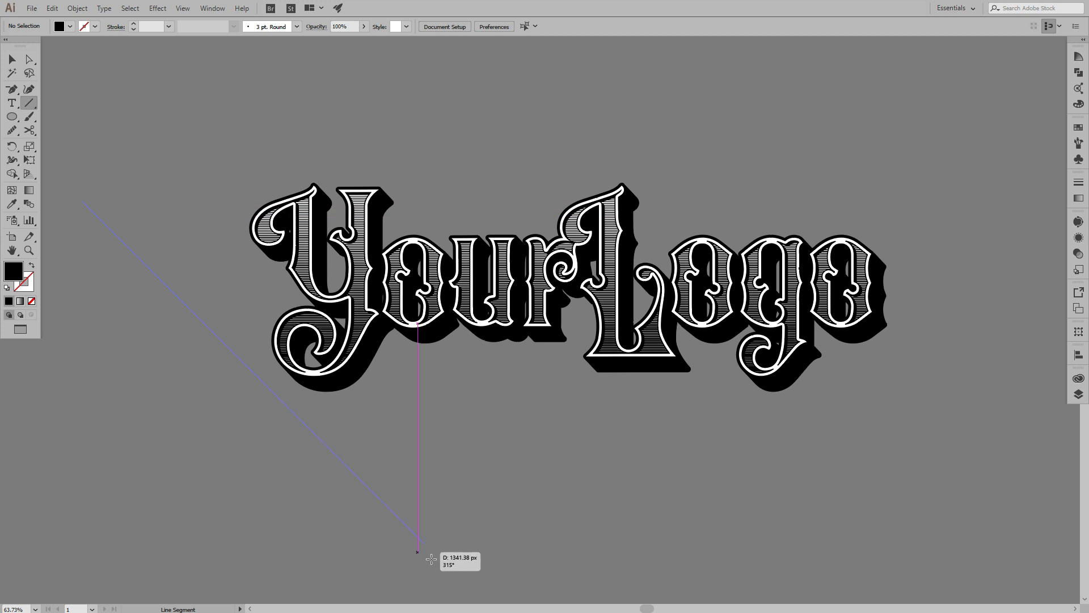
pyautogui.moveTo(454, 568); pyautogui.dragTo(452, 569)
# - Give the diagonal line a black stroke with a weight of 2.5 pt
pyautogui.click(12, 58)
pyautogui.click(95, 26)
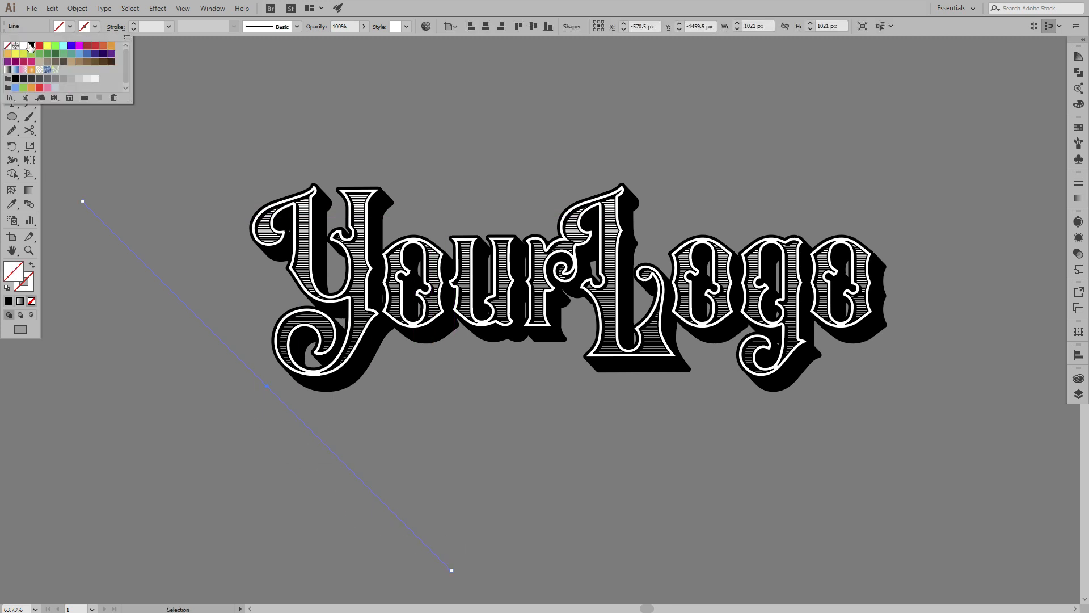
pyautogui.click(151, 25)
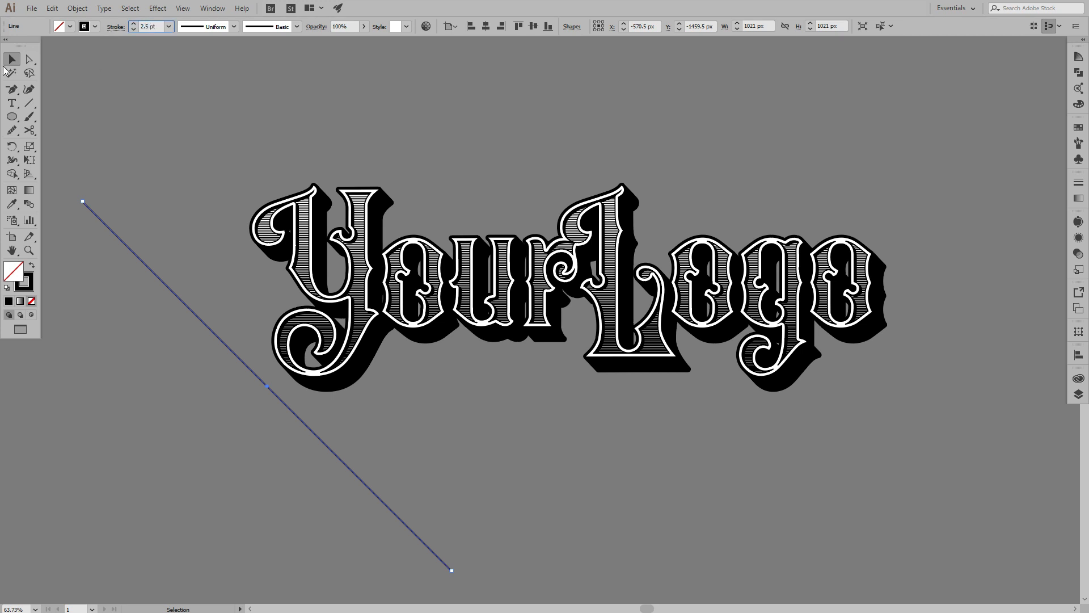
pyautogui.click(133, 144)
# - Duplicate the diagonal line about 1817 px right and 624 px up, and make a blend between the two lines
pyautogui.moveTo(298, 344); pyautogui.dragTo(267, 358)
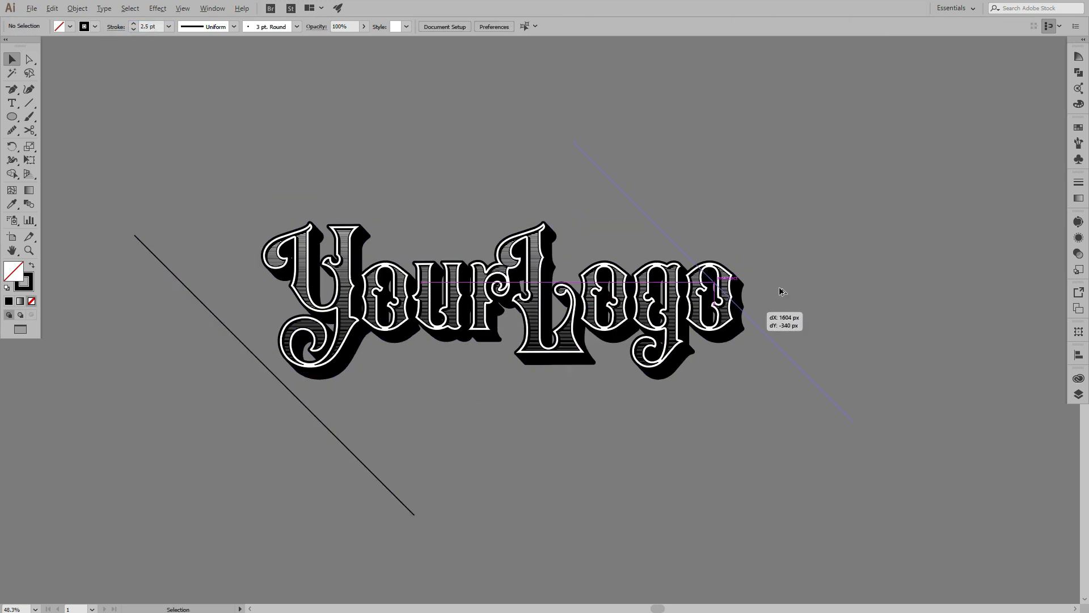
pyautogui.moveTo(802, 238); pyautogui.dragTo(796, 238)
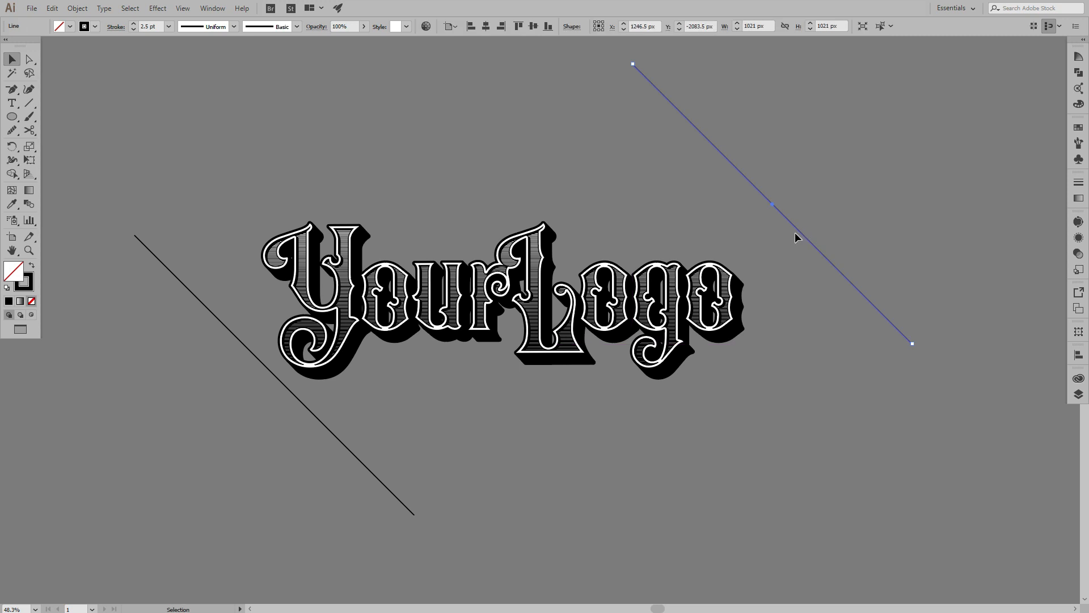
pyautogui.keyDown('shift'); pyautogui.click(155, 258); pyautogui.keyUp('shift')
pyautogui.click(77, 8)
pyautogui.moveTo(142, 291)
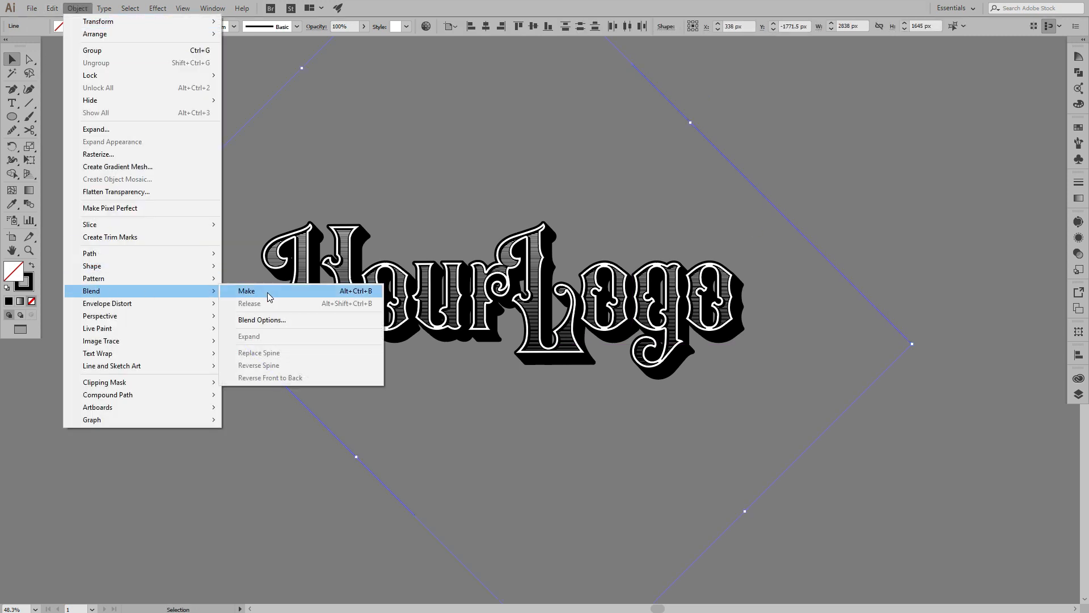
pyautogui.click(249, 293)
# - Set the line blend's spacing to Specified Steps with 225 steps for dense diagonal hatching
pyautogui.click(77, 8)
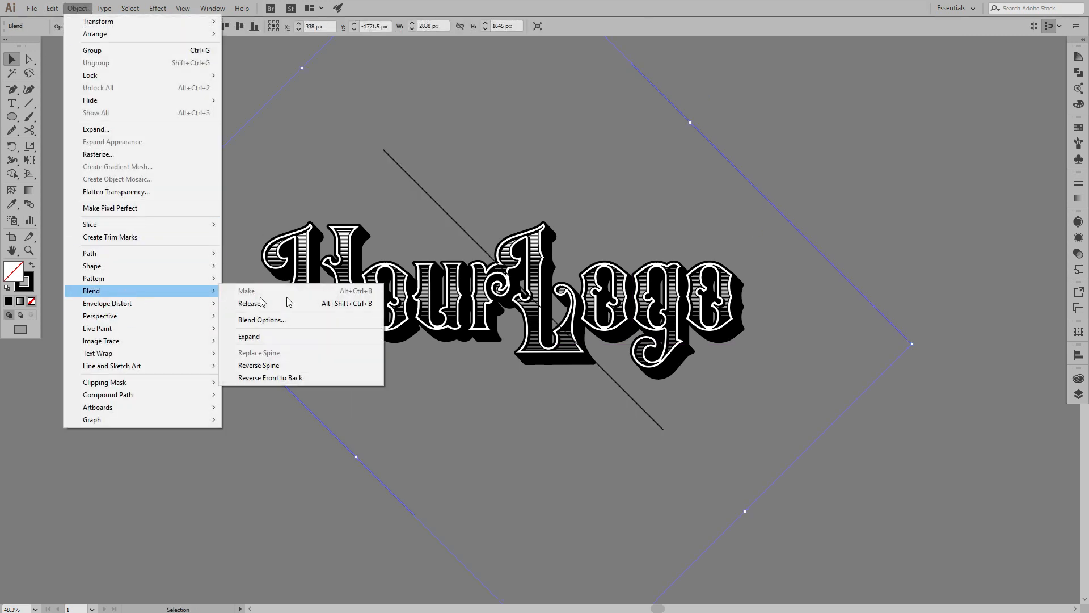
pyautogui.click(261, 320)
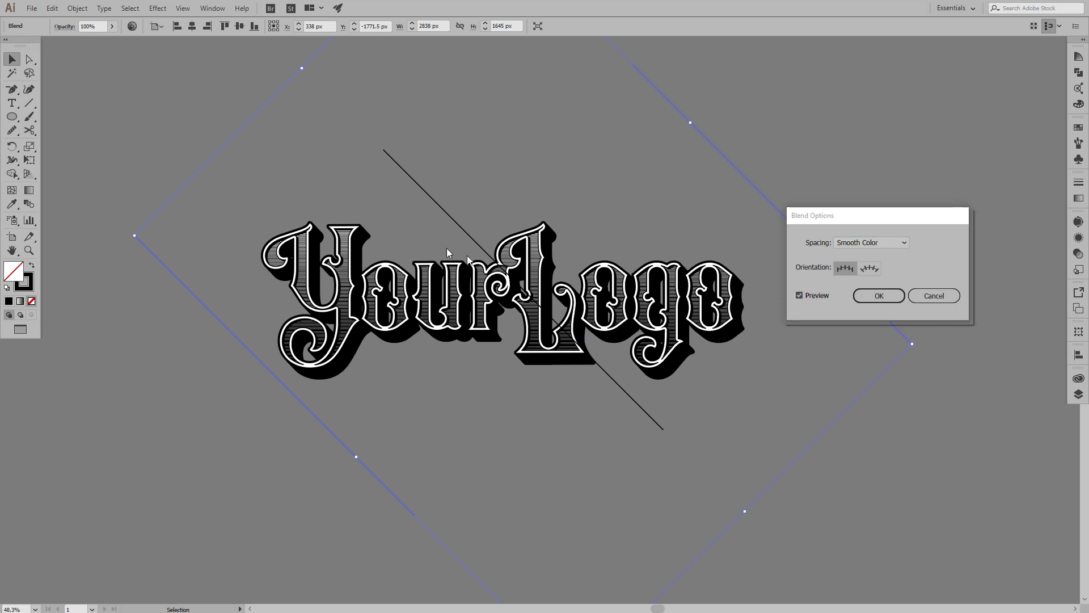
pyautogui.click(902, 242)
pyautogui.click(871, 267)
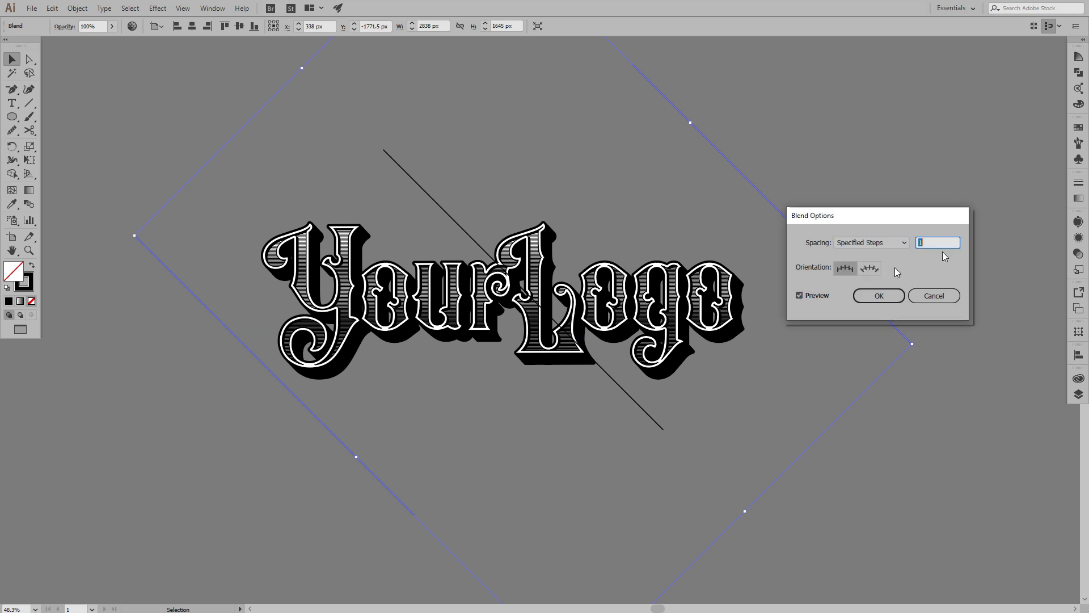
pyautogui.hotkey('shift', 'Up')
pyautogui.hotkey('shift', 'Up')
pyautogui.hotkey('shift', 'Up')
pyautogui.hotkey('shift', 'Up')
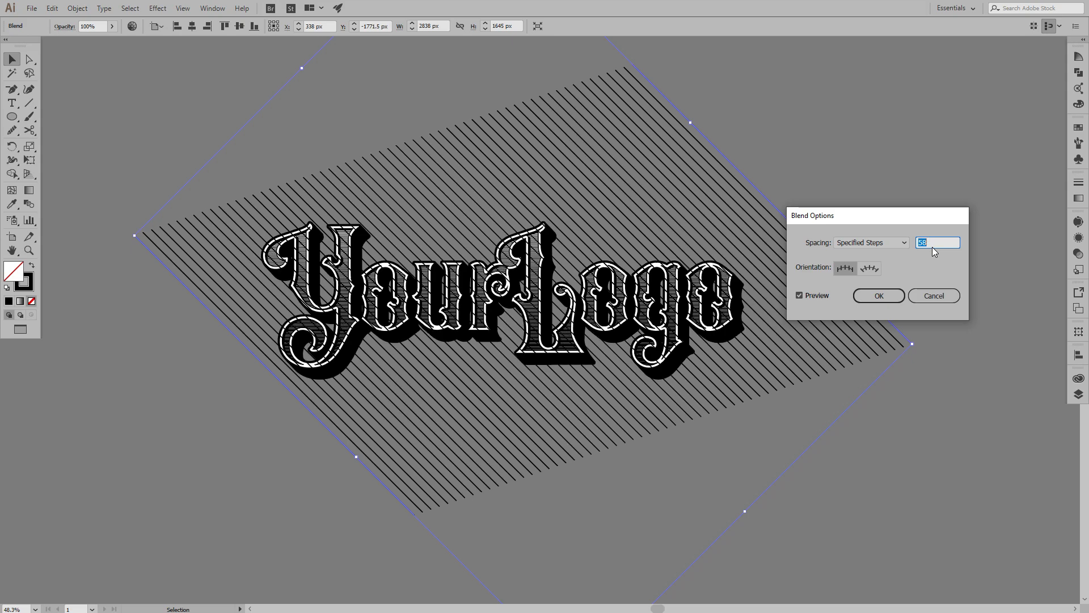
pyautogui.press('Up')
pyautogui.press('Up')
pyautogui.press('Up')
pyautogui.hotkey('shift', 'Up')
pyautogui.hotkey('shift', 'Up')
pyautogui.hotkey('shift', 'Up')
pyautogui.hotkey('shift', 'Up')
pyautogui.hotkey('shift', 'Up')
pyautogui.hotkey('shift', 'Up')
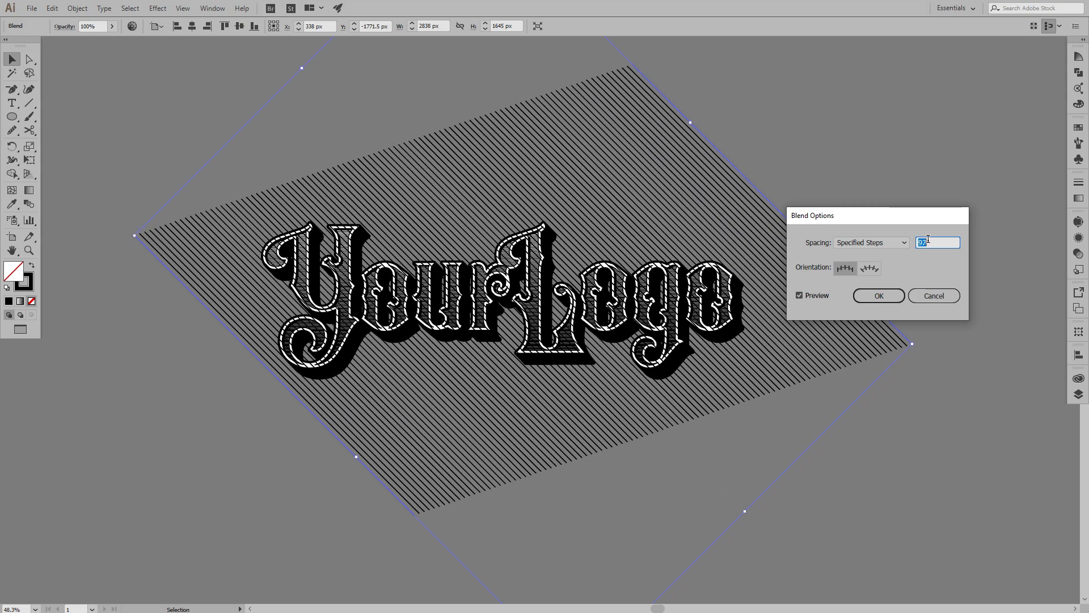
pyautogui.hotkey('shift', 'Up')
pyautogui.hotkey('shift', 'Up')
pyautogui.hotkey('shift', 'Up')
pyautogui.hotkey('shift', 'Up')
pyautogui.hotkey('shift', 'Up')
pyautogui.hotkey('shift', 'Up')
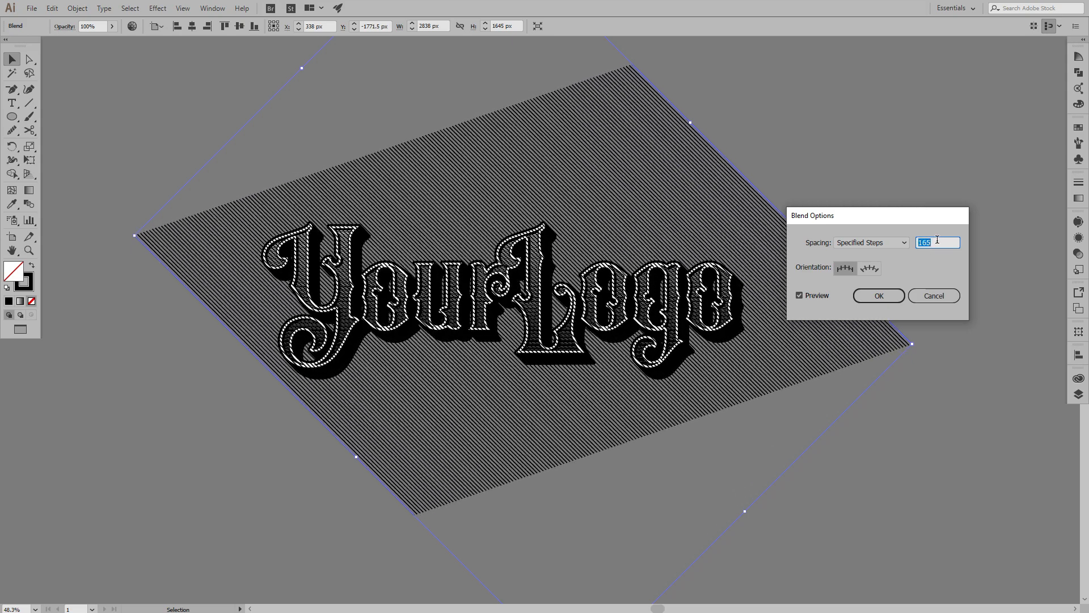
pyautogui.press('Up')
pyautogui.press('Up')
pyautogui.press('Up')
pyautogui.press('Up')
pyautogui.press('Up')
pyautogui.hotkey('shift', 'Up')
pyautogui.press('Up')
pyautogui.press('Up')
pyautogui.press('Up')
pyautogui.press('Up')
pyautogui.press('Up')
pyautogui.press('Up')
pyautogui.press('Up')
pyautogui.press('Up')
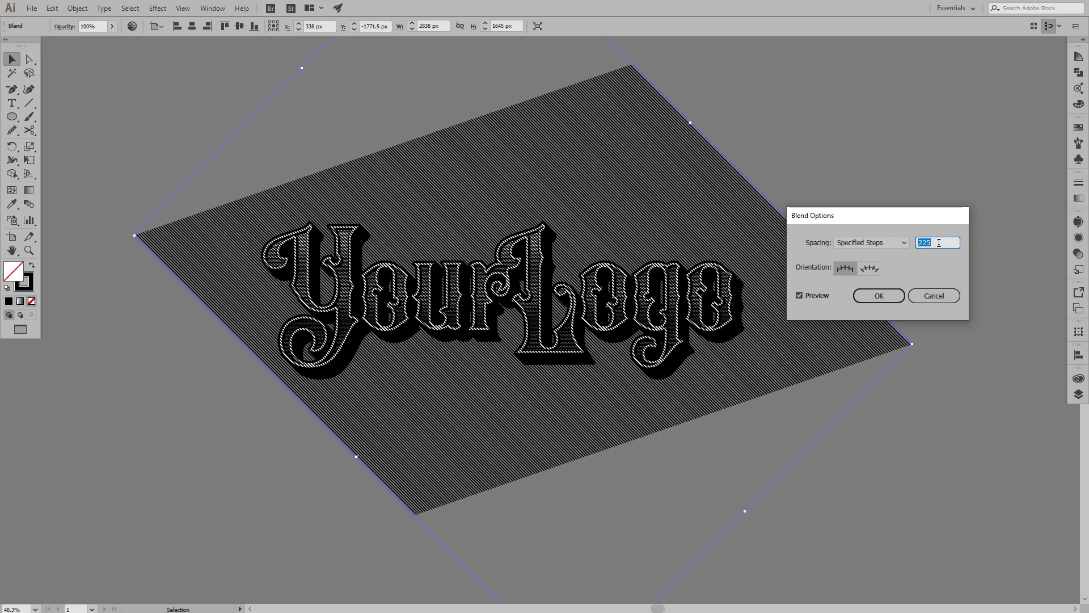
pyautogui.click(879, 295)
# - Expand the line blend into separate lines and expand their fill and stroke into filled shapes
pyautogui.click(77, 8)
pyautogui.click(149, 130)
pyautogui.click(830, 365)
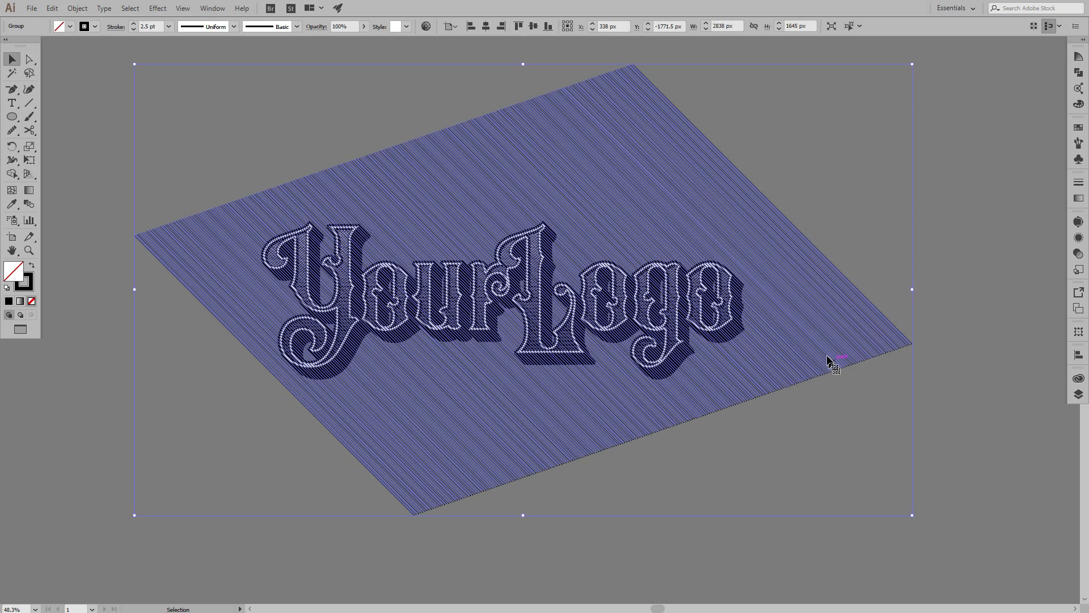
pyautogui.click(125, 6)
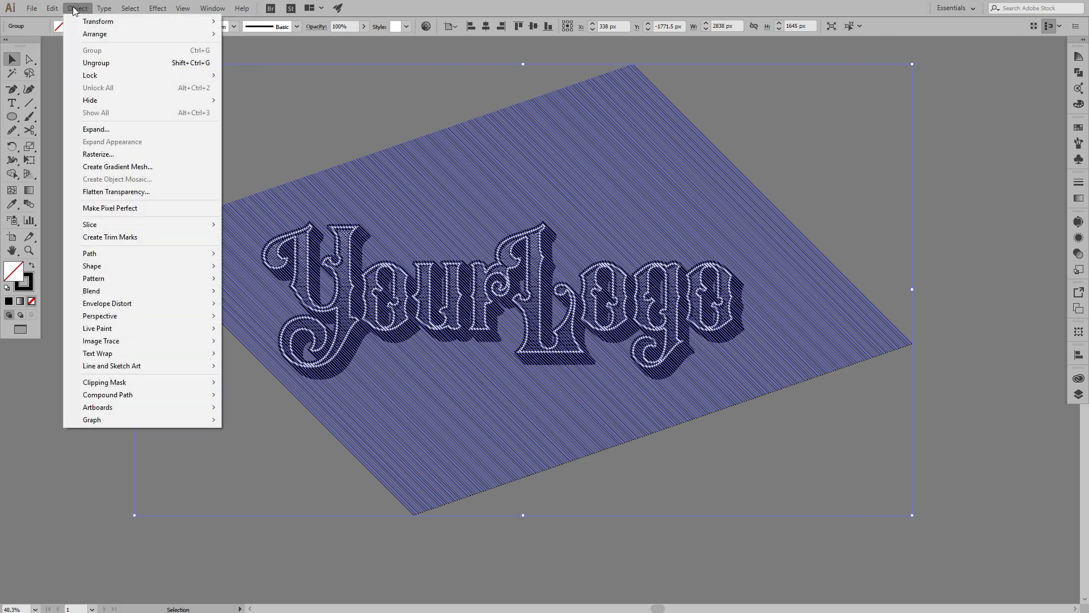
pyautogui.click(122, 130)
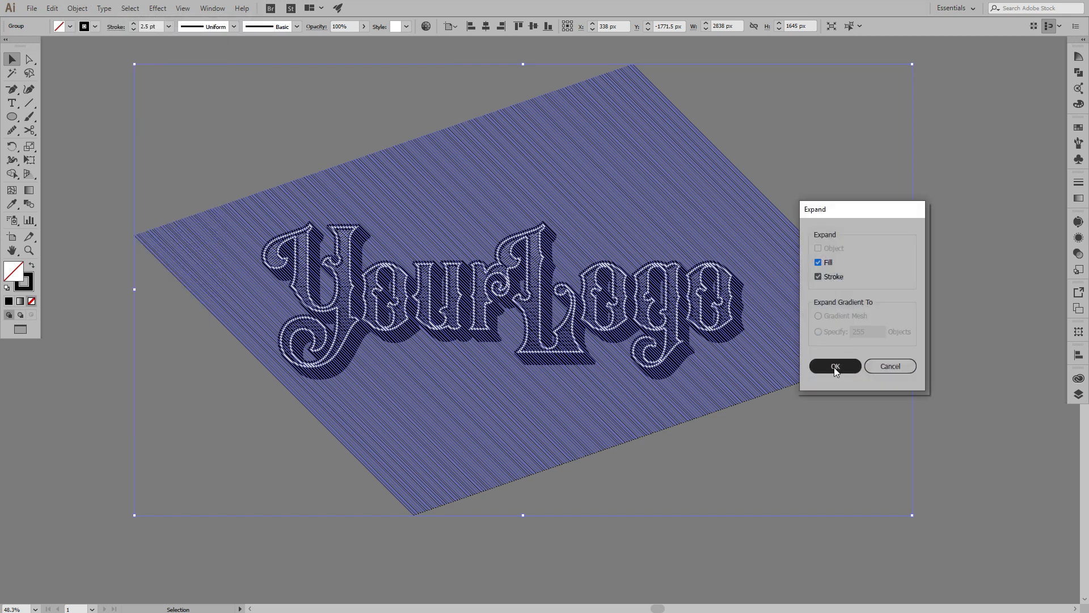
pyautogui.click(835, 367)
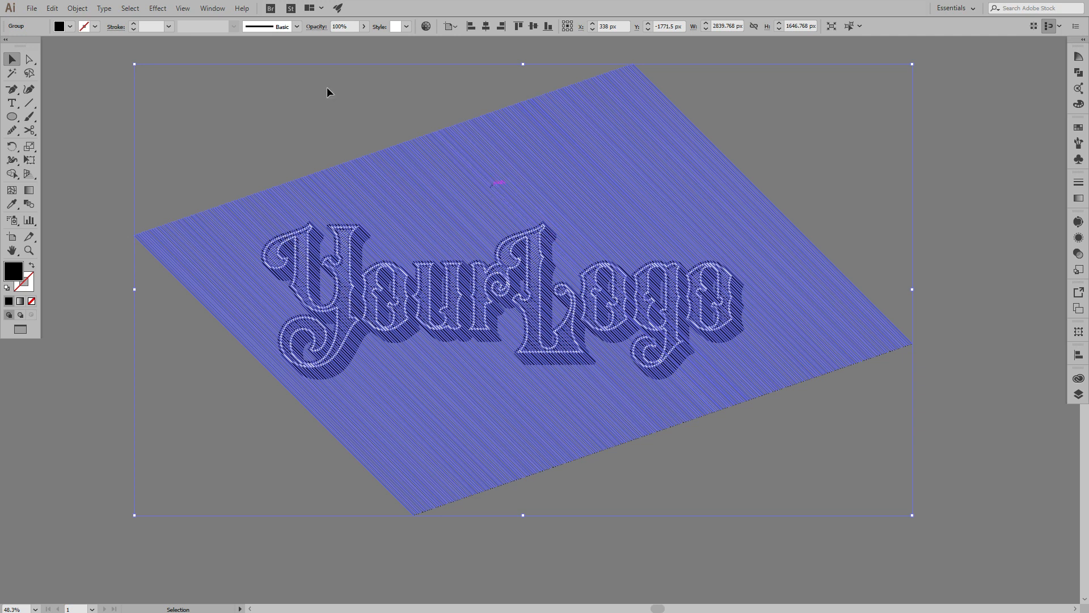
# - Ungroup the expanded hatch lines and combine them into one compound path
pyautogui.rightClick(292, 141)
pyautogui.click(340, 225)
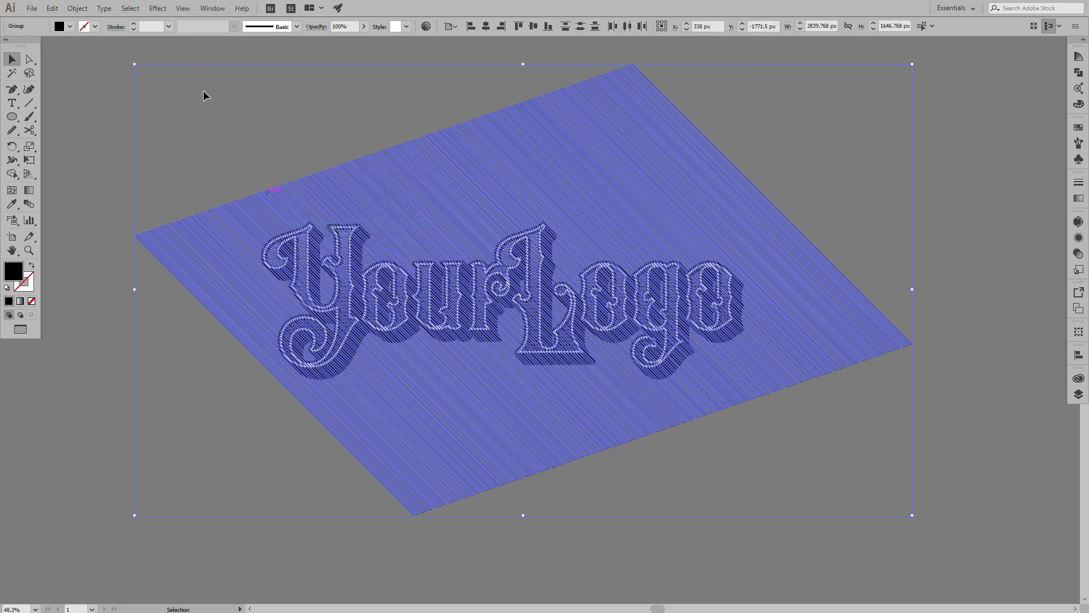
pyautogui.click(76, 8)
pyautogui.moveTo(204, 401)
pyautogui.click(250, 396)
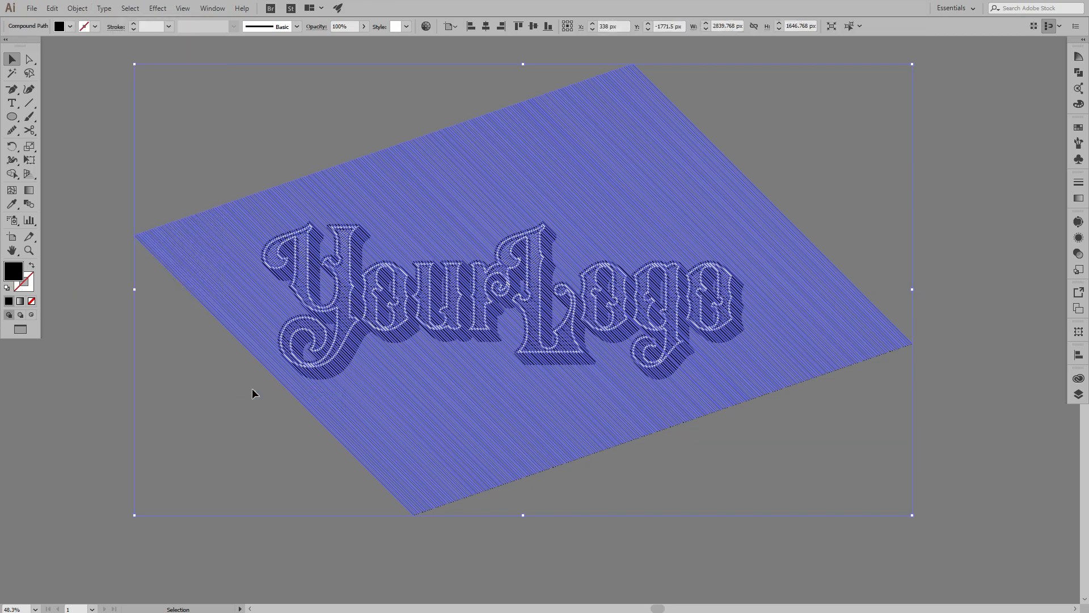
pyautogui.click(290, 129)
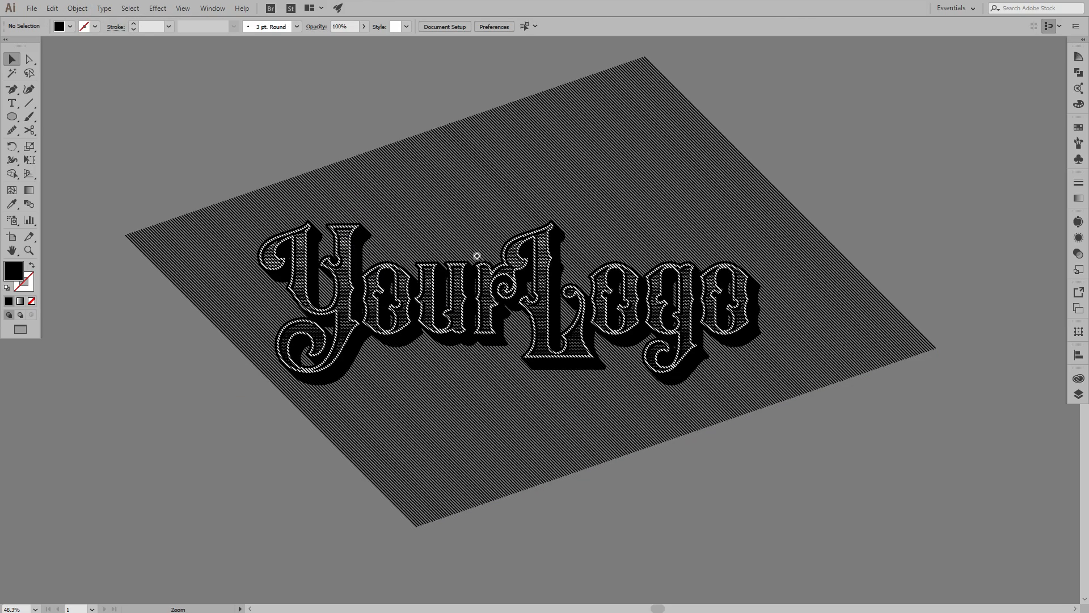
# - Select the united black shadow shape behind the hatching, copy it and paste the copy in back
pyautogui.scroll(10, 413, 206)
pyautogui.click(435, 146)
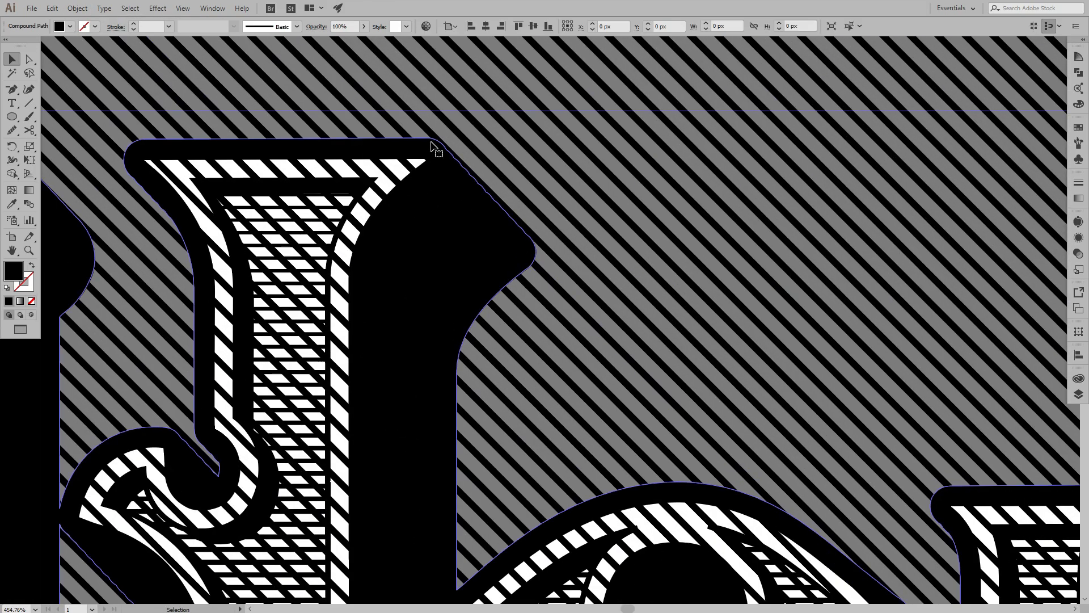
pyautogui.moveTo(703, 171); pyautogui.dragTo(260, 323)
pyautogui.moveTo(852, 243); pyautogui.dragTo(627, 299)
pyautogui.moveTo(480, 244); pyautogui.dragTo(661, 331)
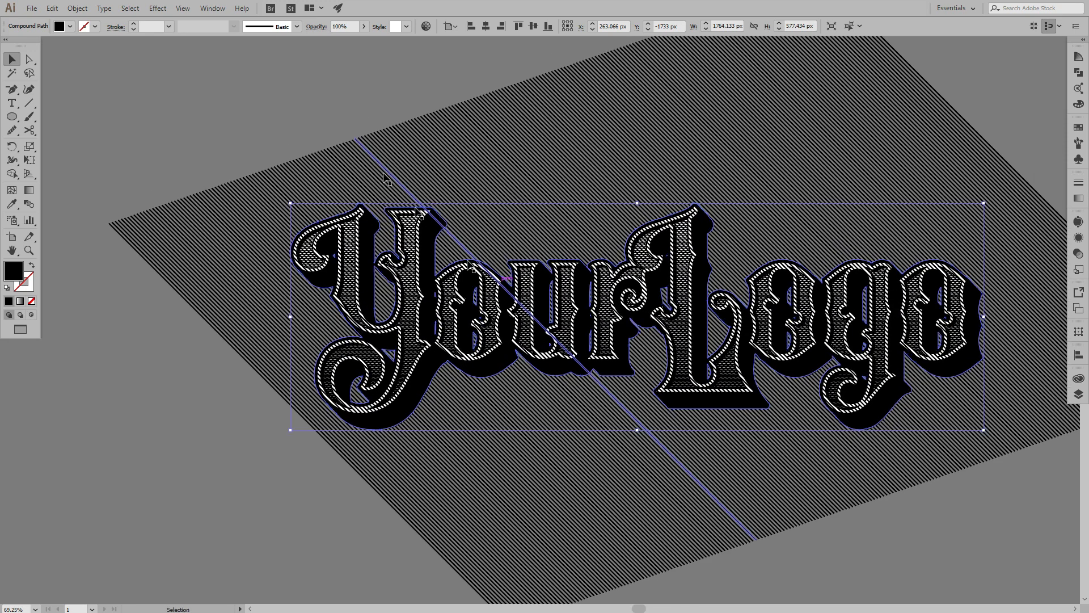
pyautogui.click(52, 9)
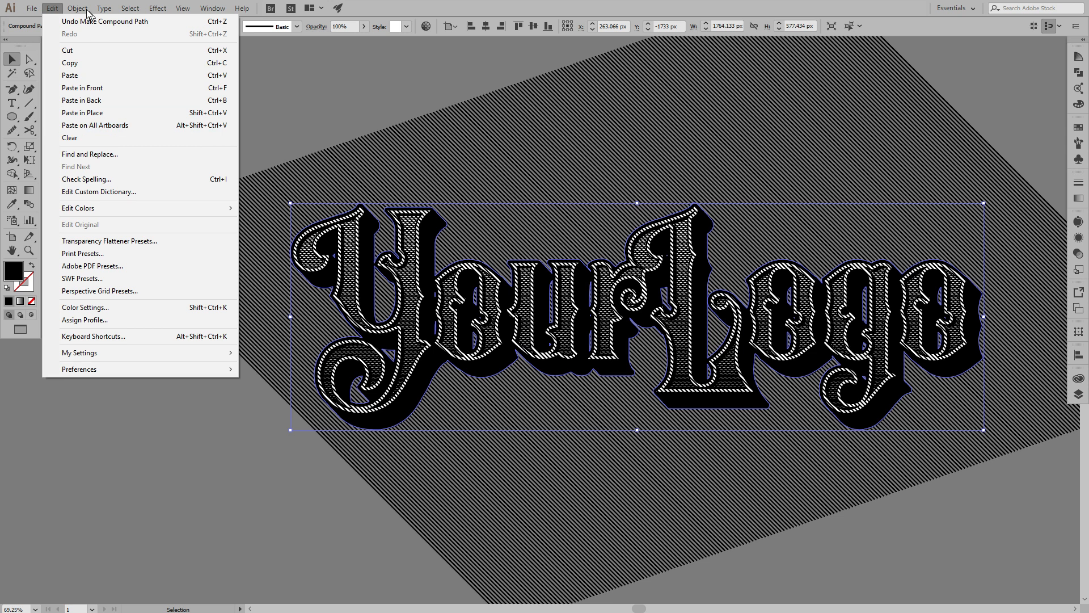
pyautogui.click(70, 63)
pyautogui.click(52, 8)
pyautogui.click(145, 100)
# - Intersect the diagonal hatch lines with the black shadow copy to confine the hatching to the letter shadow
pyautogui.keyDown('shift'); pyautogui.click(498, 145); pyautogui.keyUp('shift')
pyautogui.click(1078, 72)
pyautogui.click(987, 80)
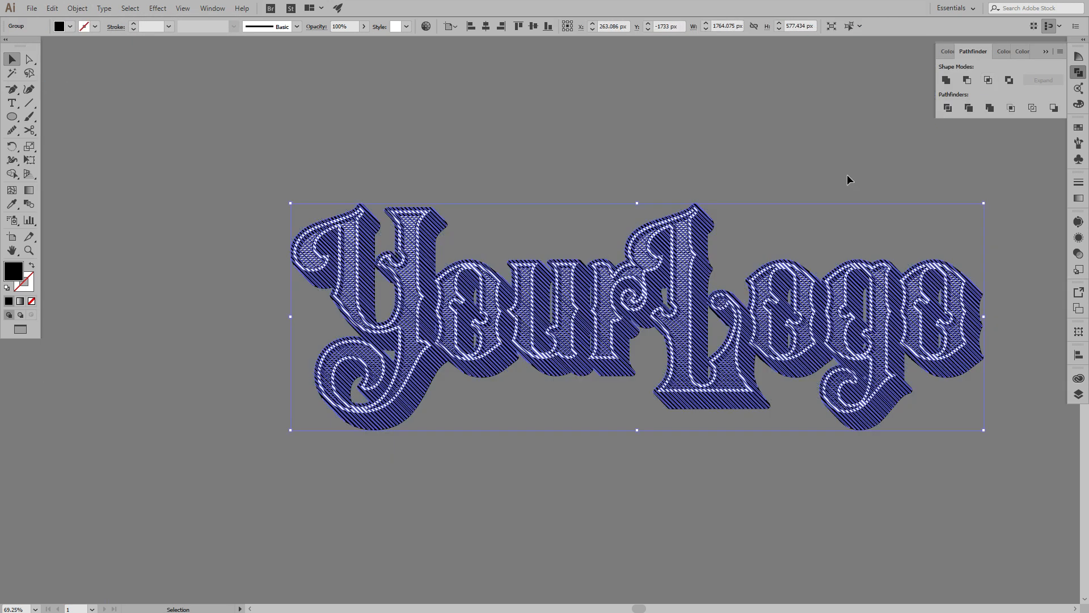
# - Offset the diagonal hatching down and to the right so it extends beyond the black letter shadow
pyautogui.press('Down')
pyautogui.press('Down')
pyautogui.press('Right')
pyautogui.press('Right')
pyautogui.press('Right')
pyautogui.press('Right')
pyautogui.press('Right')
pyautogui.press('Right')
pyautogui.press('Right')
pyautogui.press('Right')
pyautogui.press('Right')
pyautogui.press('Right')
pyautogui.press('Right')
pyautogui.press('Right')
pyautogui.press('Right')
pyautogui.press('Right')
pyautogui.press('Right')
pyautogui.press('Right')
pyautogui.press('Right')
pyautogui.press('Right')
pyautogui.press('Right')
pyautogui.press('Right')
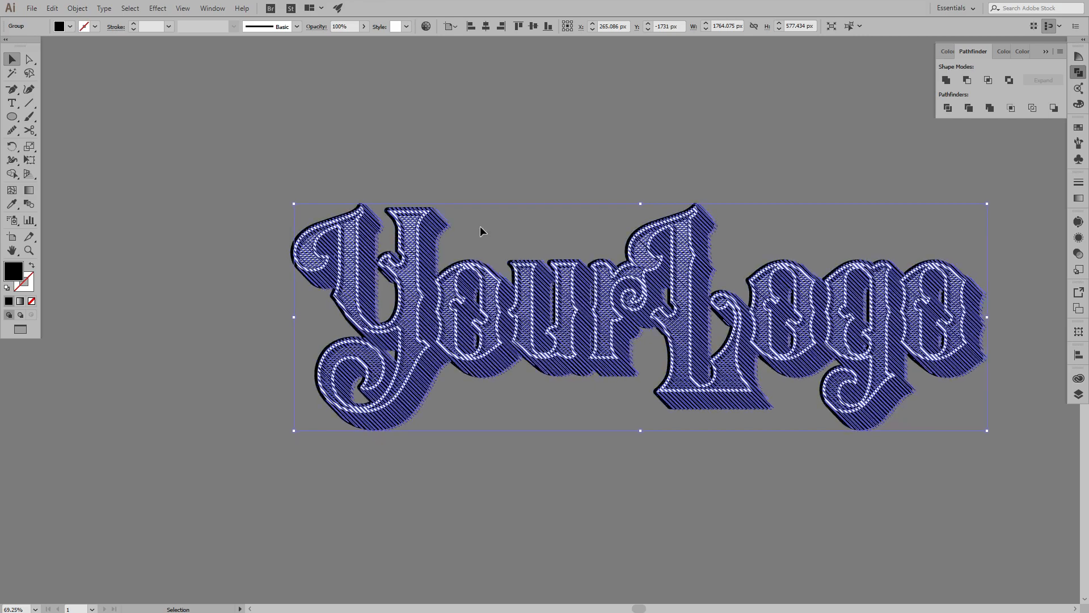
pyautogui.press('Down')
pyautogui.press('Down')
pyautogui.press('Down')
pyautogui.press('Down')
pyautogui.press('Down')
pyautogui.press('Down')
pyautogui.press('Down')
pyautogui.press('Down')
pyautogui.press('Down')
pyautogui.press('Down')
pyautogui.press('Down')
pyautogui.press('Down')
pyautogui.press('Down')
pyautogui.press('Down')
pyautogui.press('Down')
pyautogui.press('Down')
pyautogui.press('Down')
pyautogui.press('Down')
pyautogui.press('Down')
pyautogui.press('Down')
pyautogui.press('Right')
pyautogui.press('Right')
pyautogui.press('Right')
pyautogui.press('Right')
pyautogui.press('Right')
pyautogui.press('Right')
pyautogui.press('Right')
pyautogui.press('Right')
pyautogui.press('Right')
pyautogui.press('Right')
pyautogui.press('Right')
pyautogui.press('Right')
pyautogui.press('Right')
pyautogui.press('Right')
pyautogui.press('Right')
pyautogui.press('Right')
pyautogui.press('Right')
pyautogui.press('Right')
pyautogui.press('Right')
pyautogui.press('Right')
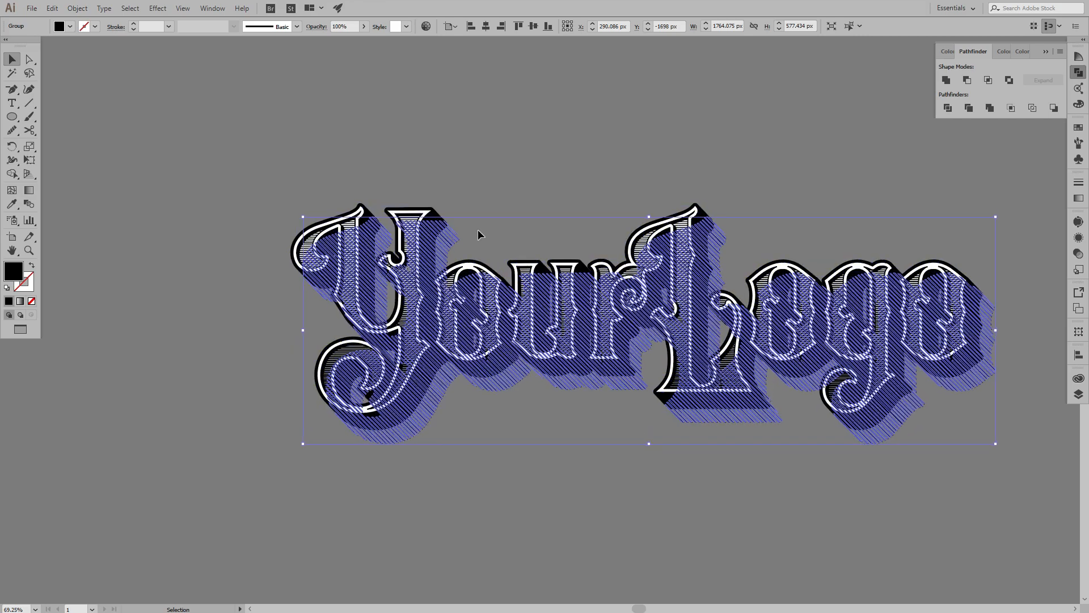
pyautogui.press('Down')
pyautogui.press('Down')
pyautogui.press('Down')
pyautogui.press('Down')
pyautogui.press('Down')
pyautogui.press('Right')
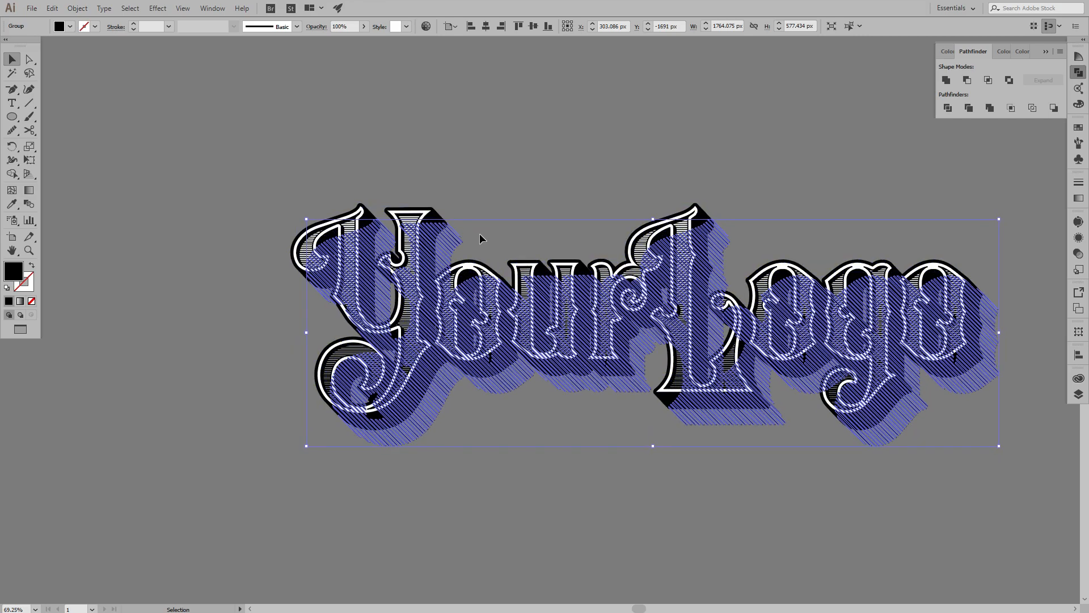
pyautogui.press('Down')
pyautogui.press('Down')
pyautogui.press('Down')
pyautogui.press('Down')
pyautogui.press('Down')
pyautogui.press('Down')
pyautogui.press('Down')
pyautogui.press('Down')
pyautogui.press('Right')
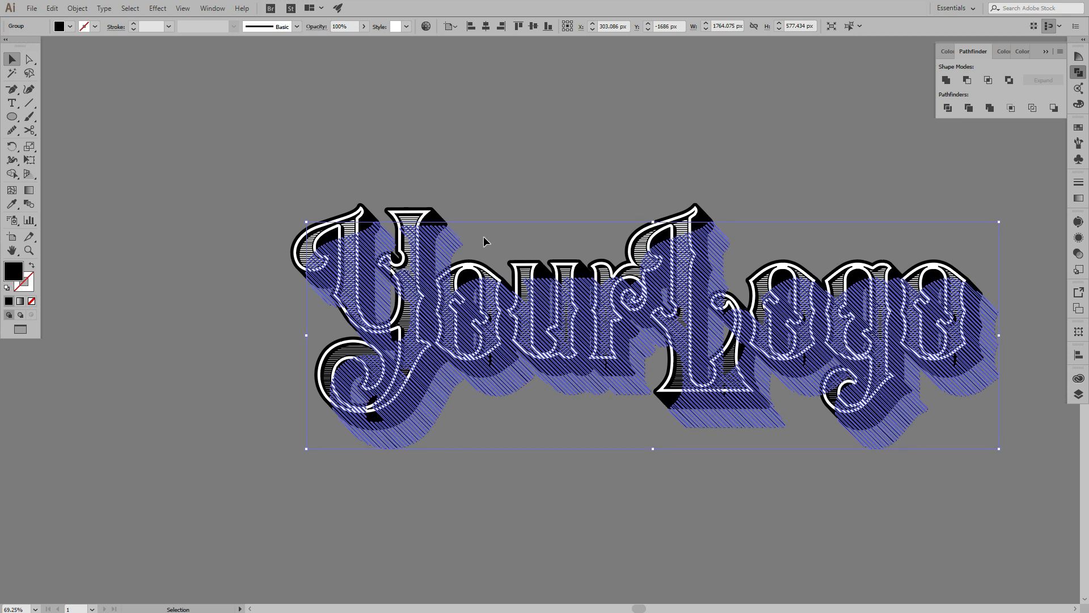
pyautogui.press('Up')
pyautogui.press('Up')
pyautogui.press('Up')
pyautogui.press('Right')
pyautogui.press('Right')
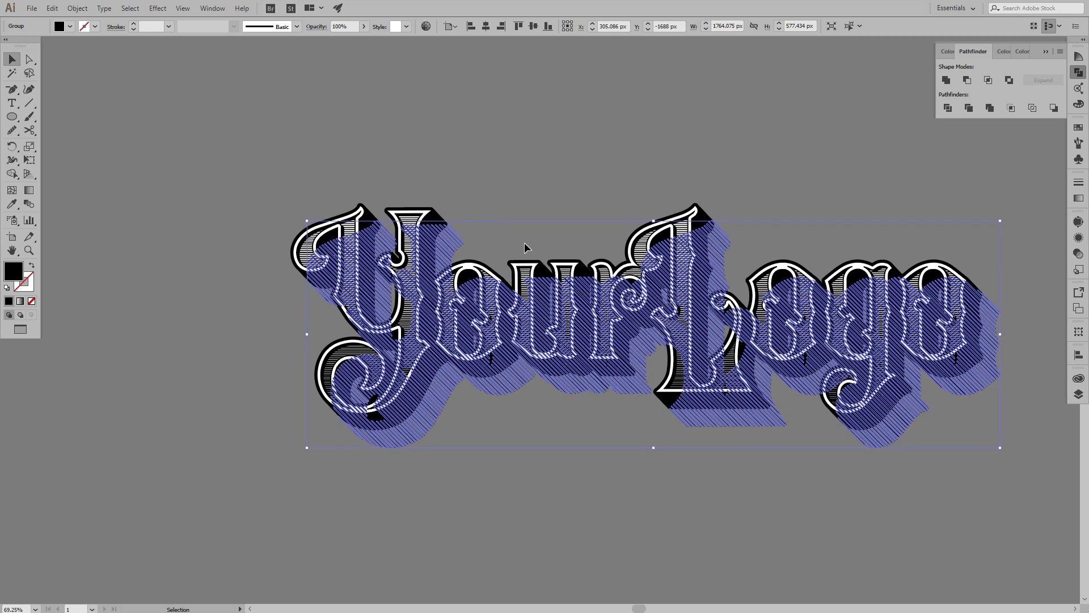
pyautogui.press('Down')
pyautogui.press('Down')
pyautogui.press('Up')
pyautogui.press('Up')
pyautogui.press('Up')
pyautogui.press('Up')
pyautogui.press('Up')
pyautogui.press('Left')
pyautogui.press('Left')
pyautogui.press('Left')
# - Send the offset diagonal hatching behind the lettering and its black shadow
pyautogui.click(635, 172)
pyautogui.click(723, 246)
pyautogui.rightClick(723, 246)
pyautogui.moveTo(754, 356)
pyautogui.click(912, 396)
pyautogui.click(722, 132)
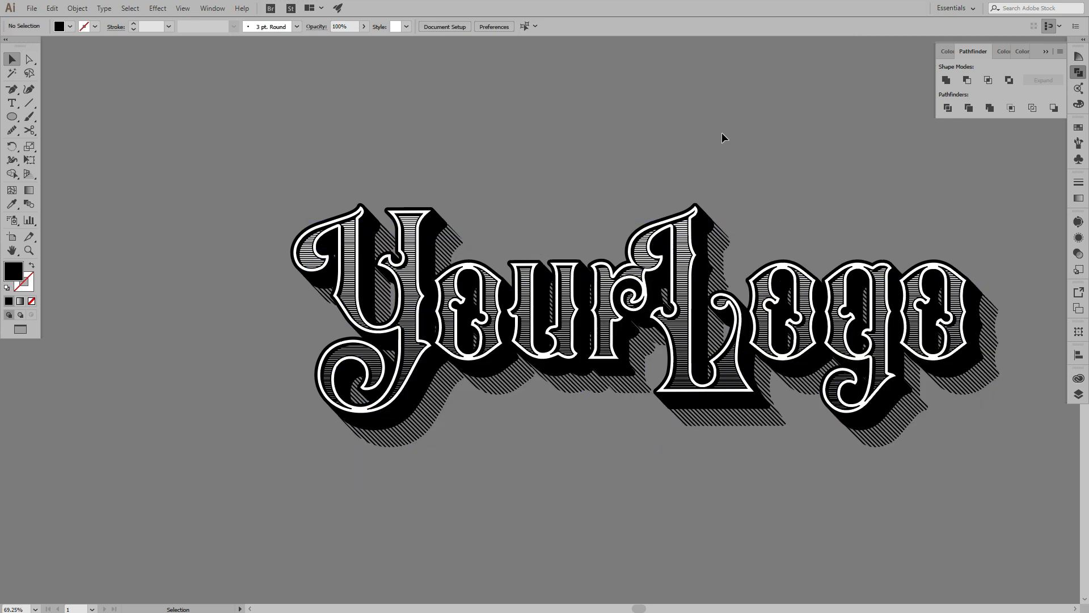
# - Enlarge the ornamental frame and fit it around the lettering
pyautogui.scroll(-2, 713, 233)
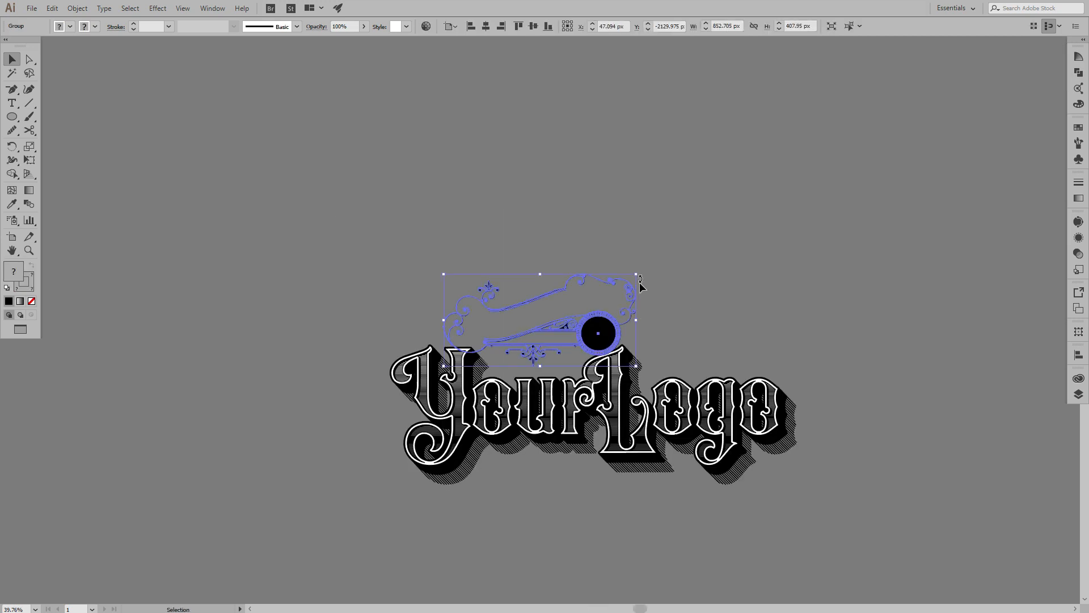
pyautogui.moveTo(637, 275); pyautogui.dragTo(791, 202)
pyautogui.moveTo(705, 308); pyautogui.dragTo(748, 207)
pyautogui.click(804, 264)
pyautogui.click(785, 258)
pyautogui.keyDown('shift'); pyautogui.click(772, 434); pyautogui.keyUp('shift')
pyautogui.click(633, 501)
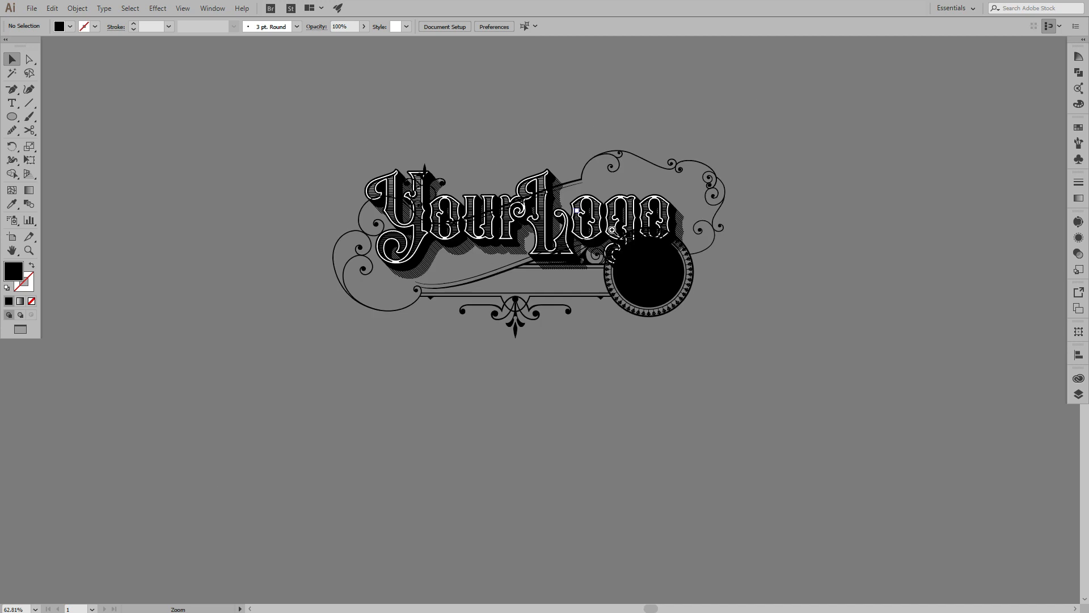
# - Resize the lettering to about 947 px wide and place it over the ornamental frame
pyautogui.moveTo(612, 230); pyautogui.dragTo(635, 230)
pyautogui.moveTo(574, 213); pyautogui.dragTo(564, 466)
pyautogui.click(756, 445)
pyautogui.moveTo(665, 402); pyautogui.dragTo(695, 387)
pyautogui.moveTo(653, 462); pyautogui.dragTo(650, 213)
pyautogui.moveTo(736, 215); pyautogui.dragTo(758, 215)
# - Apply a horizontal Rise warp with 36% bend to the lettering
pyautogui.click(158, 7)
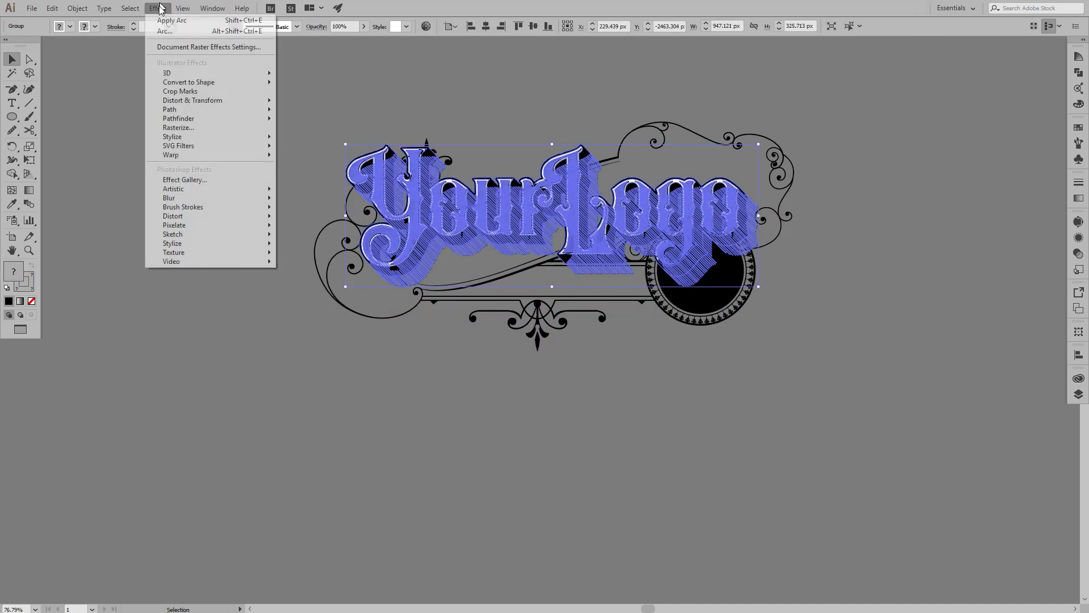
pyautogui.moveTo(170, 154)
pyautogui.click(317, 232)
pyautogui.click(931, 258)
pyautogui.click(916, 390)
pyautogui.scroll(-3, 1028, 291)
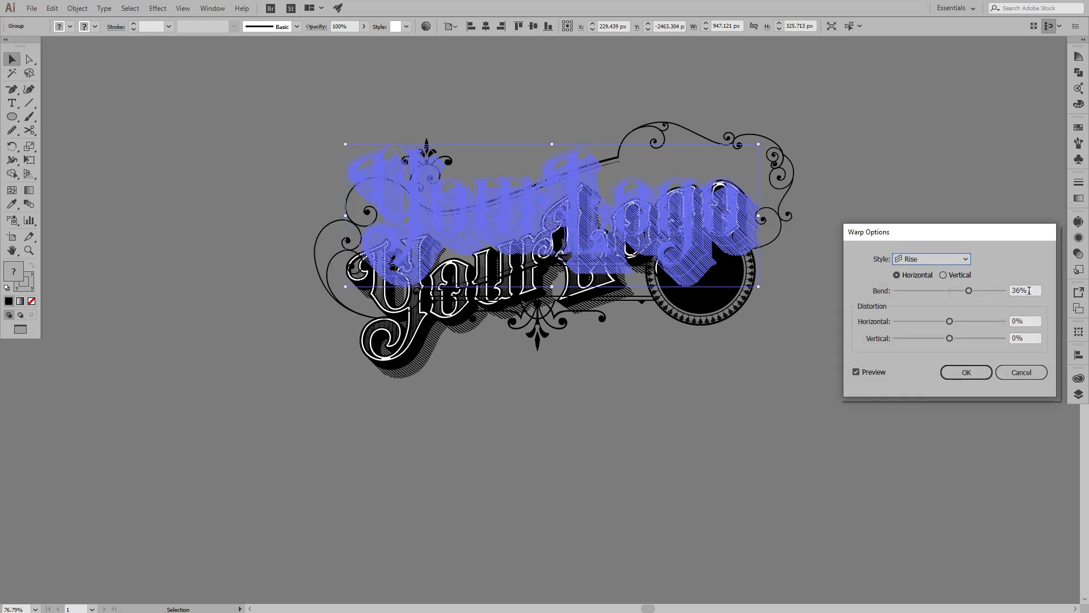
pyautogui.click(968, 374)
# - Move the warped lettering up within the ornamental frame, adjust its size and expand its appearance
pyautogui.moveTo(696, 198); pyautogui.dragTo(687, 167)
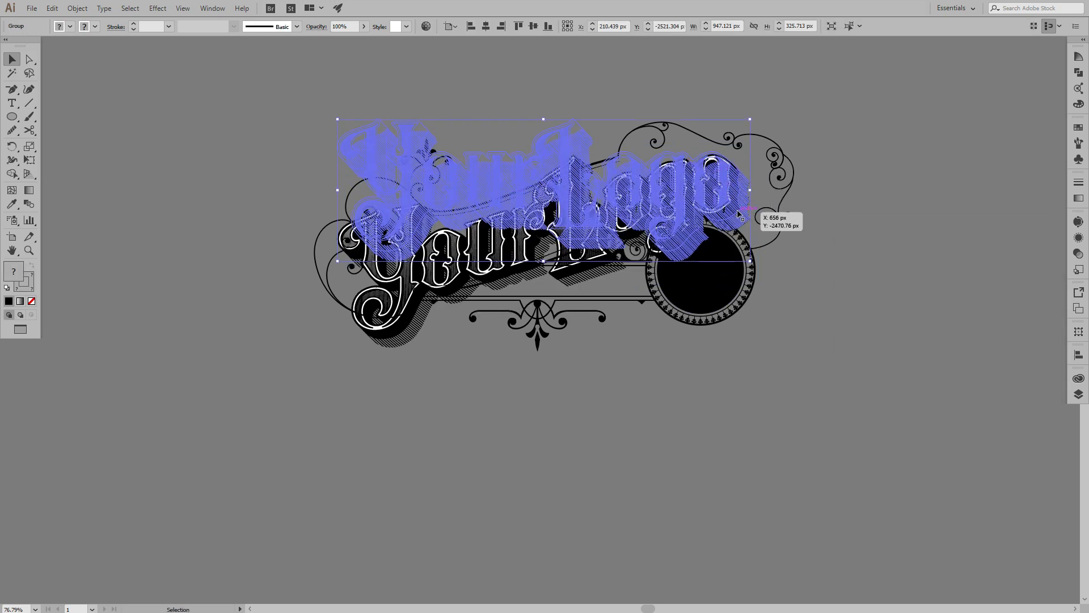
pyautogui.moveTo(749, 256); pyautogui.dragTo(741, 253)
pyautogui.click(85, 8)
pyautogui.click(100, 142)
# - Resize and reposition the expanded lettering so it follows the slanted lines of the ornamental frame
pyautogui.moveTo(743, 338); pyautogui.dragTo(733, 332)
pyautogui.moveTo(426, 245); pyautogui.dragTo(433, 221)
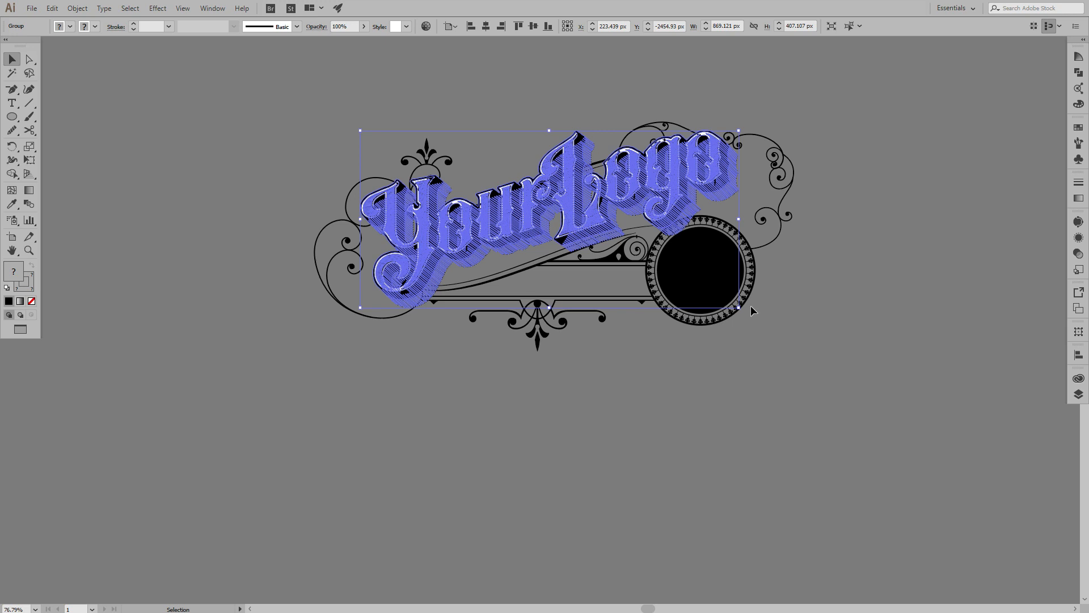
pyautogui.moveTo(738, 306); pyautogui.dragTo(773, 322)
pyautogui.click(910, 310)
# - Select the ornamental frame and enlarge it slightly around the lettering
pyautogui.moveTo(605, 234); pyautogui.dragTo(704, 290)
pyautogui.click(703, 291)
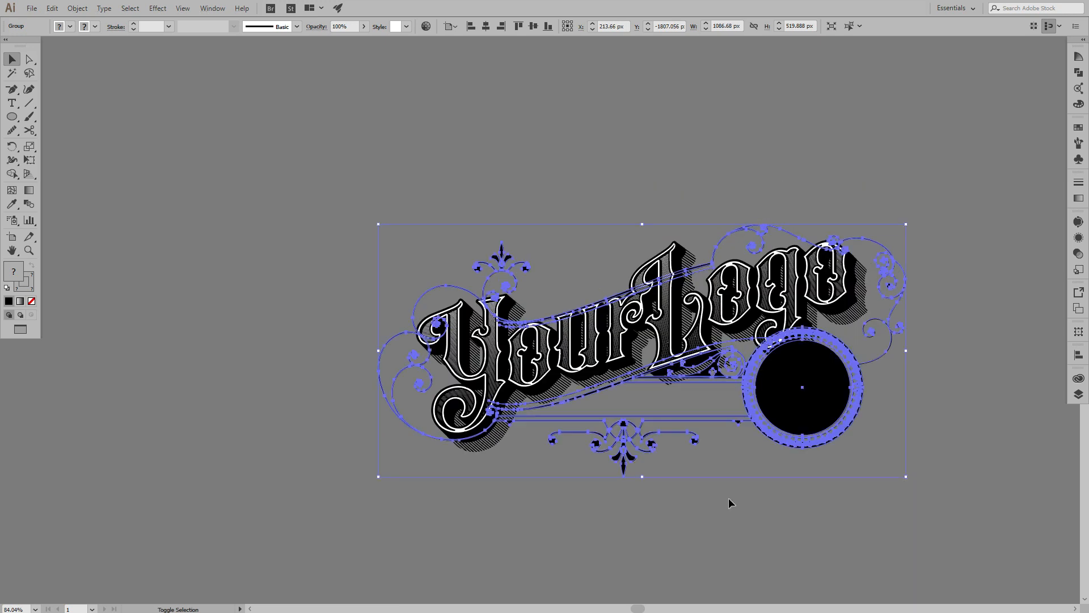
pyautogui.moveTo(379, 478); pyautogui.dragTo(360, 486)
pyautogui.click(629, 492)
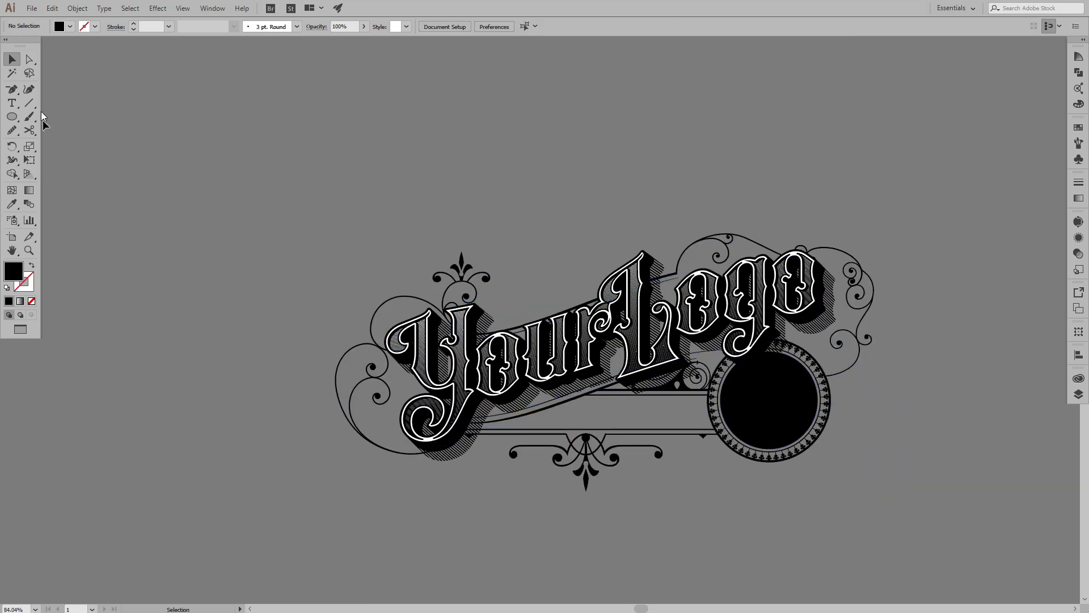
# - Move the lettering clear of the ornamental frame and delete the unwanted leftover artwork
pyautogui.moveTo(323, 502); pyautogui.dragTo(323, 501)
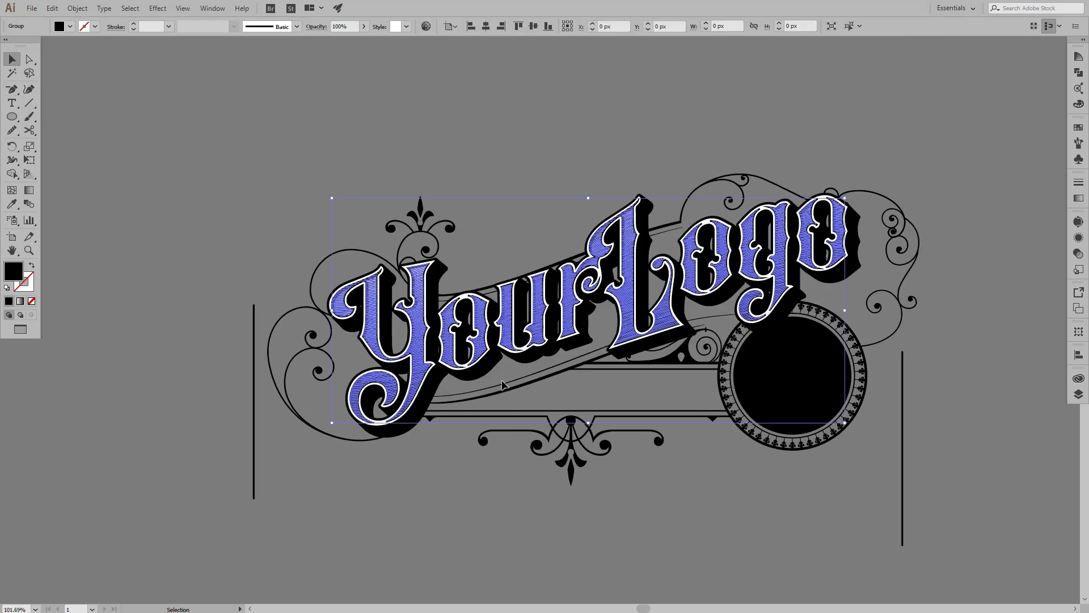
pyautogui.click(358, 479)
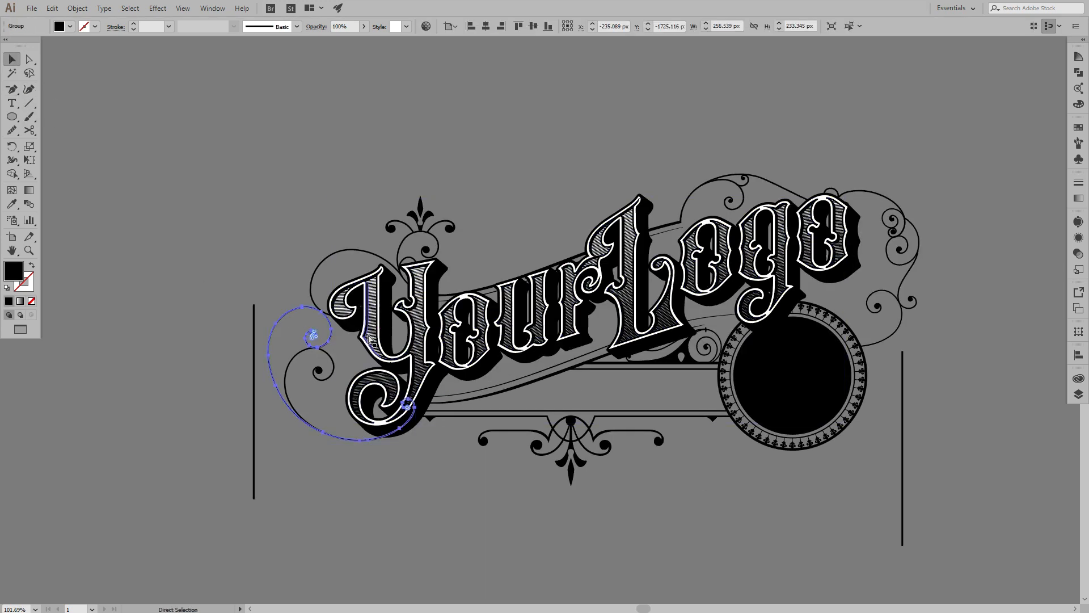
pyautogui.moveTo(395, 442); pyautogui.dragTo(388, 222)
pyautogui.moveTo(482, 212); pyautogui.dragTo(446, 396)
pyautogui.rightClick(446, 395)
pyautogui.click(527, 479)
pyautogui.click(529, 482)
pyautogui.click(554, 420)
pyautogui.press('Delete')
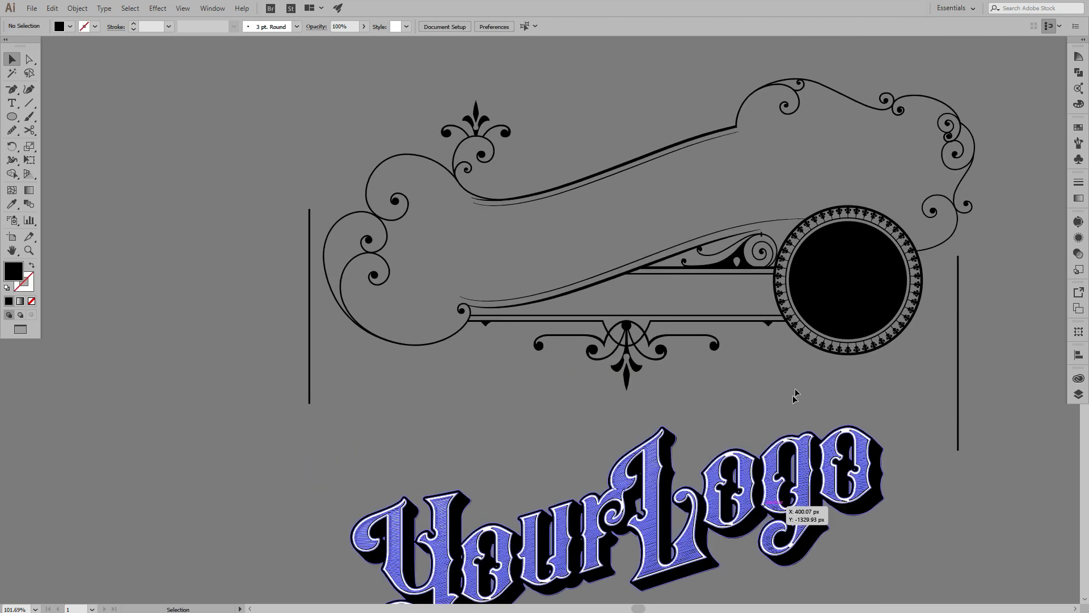
# - Move the lettering back over the ornamental frame, enlarge it to about 1009 px wide and fine-tune its position
pyautogui.moveTo(794, 394); pyautogui.dragTo(800, 171)
pyautogui.moveTo(551, 234); pyautogui.dragTo(530, 259)
pyautogui.moveTo(902, 234); pyautogui.dragTo(952, 235)
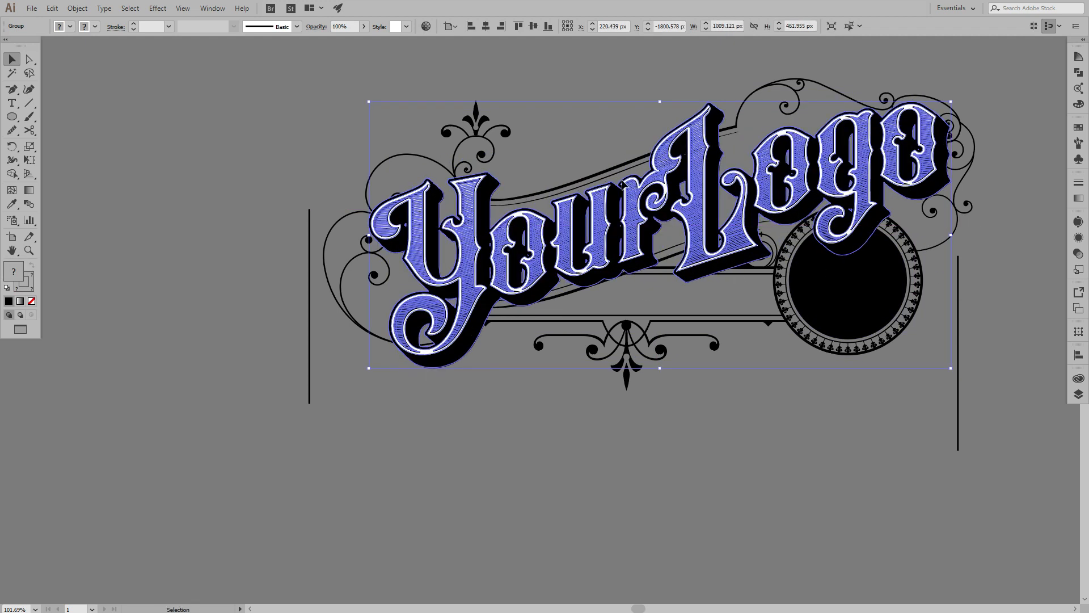
pyautogui.moveTo(643, 206); pyautogui.dragTo(639, 199)
pyautogui.moveTo(767, 156); pyautogui.dragTo(775, 141)
pyautogui.moveTo(507, 175); pyautogui.dragTo(458, 227)
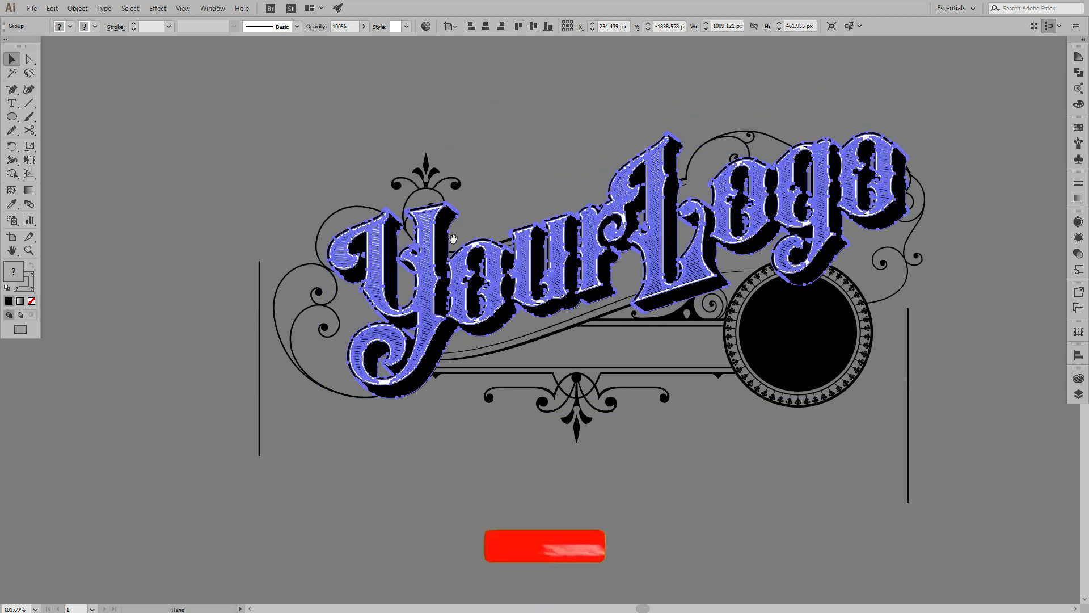
pyautogui.click(968, 268)
# - Scale the lettering down slightly so its final letter sits within the frame's scrollwork
pyautogui.moveTo(910, 309); pyautogui.dragTo(891, 337)
pyautogui.scroll(-1, 863, 332)
pyautogui.click(873, 251)
pyautogui.moveTo(891, 166); pyautogui.dragTo(894, 176)
pyautogui.click(938, 270)
pyautogui.moveTo(938, 270); pyautogui.dragTo(945, 211)
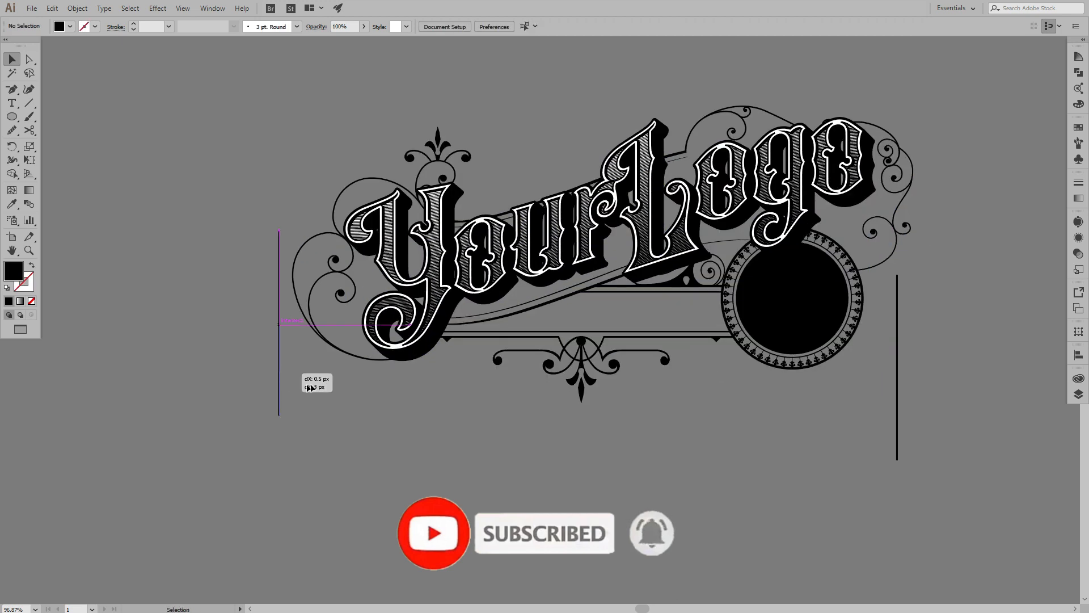
# - Place the two vertical lines at opposite ends of the area below the lettering and blend them together
pyautogui.moveTo(434, 372); pyautogui.dragTo(450, 371)
pyautogui.moveTo(875, 304); pyautogui.dragTo(873, 303)
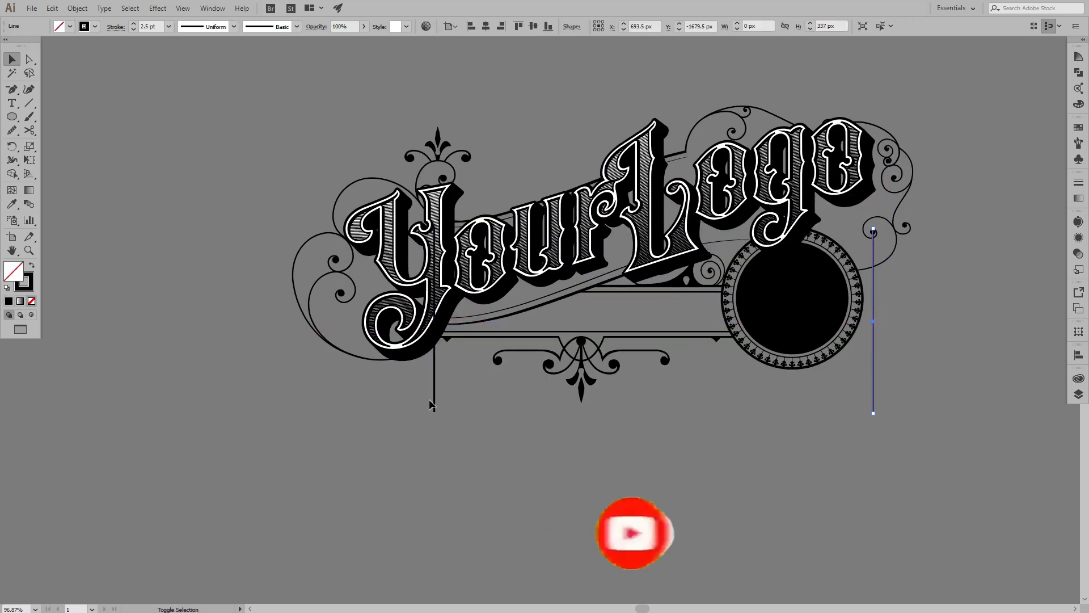
pyautogui.keyDown('shift'); pyautogui.click(435, 374); pyautogui.keyUp('shift')
pyautogui.click(77, 8)
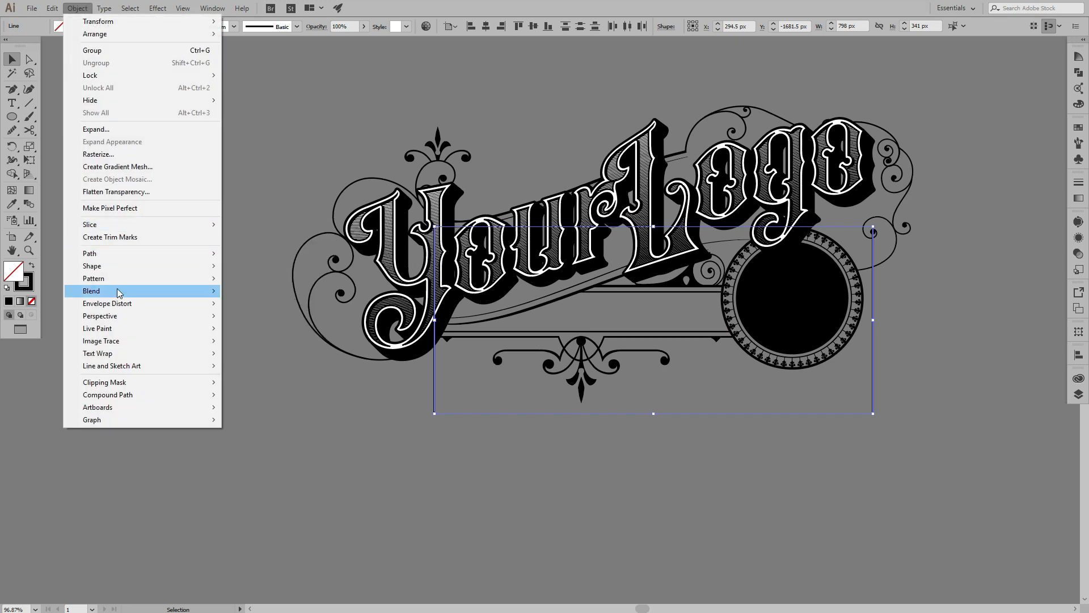
pyautogui.moveTo(117, 290)
pyautogui.click(266, 291)
pyautogui.click(105, 8)
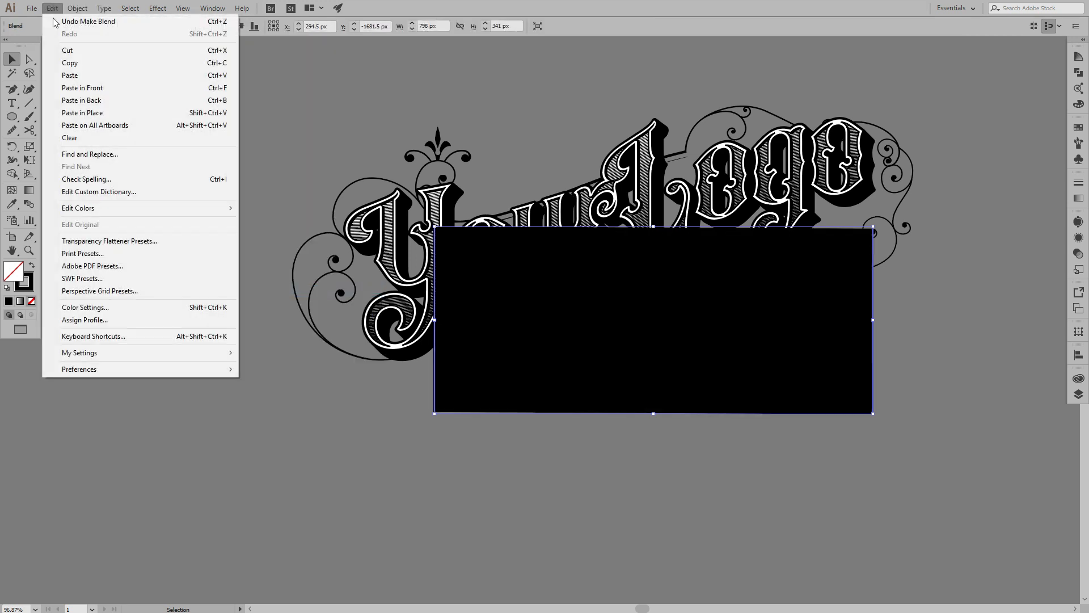
# - Set the spacing of the vertical line blend to 133 specified steps
pyautogui.moveTo(77, 8)
pyautogui.moveTo(139, 290)
pyautogui.click(268, 322)
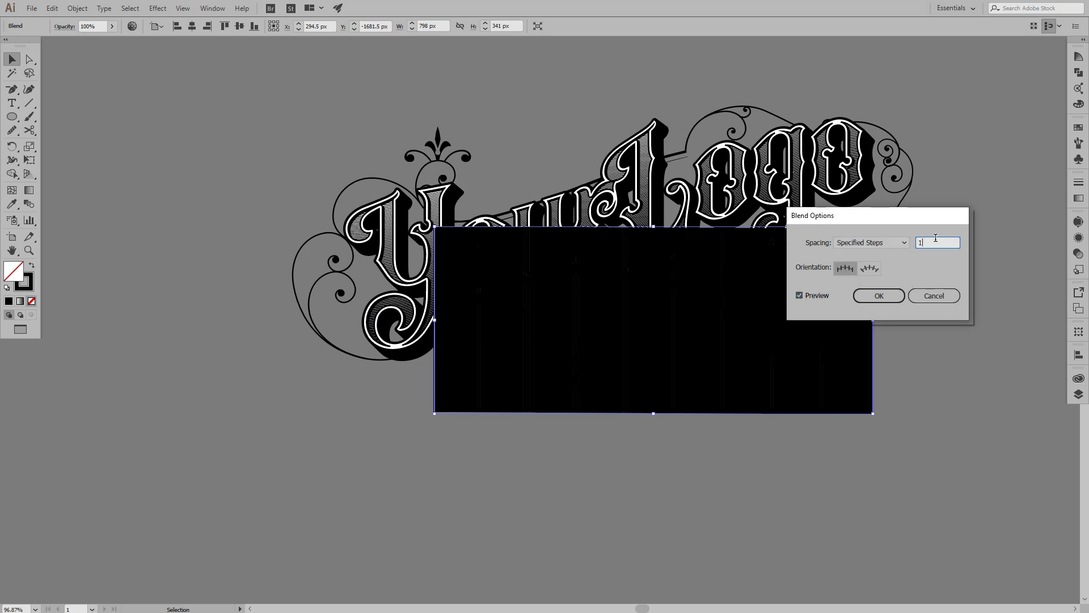
pyautogui.scroll(15, 936, 242)
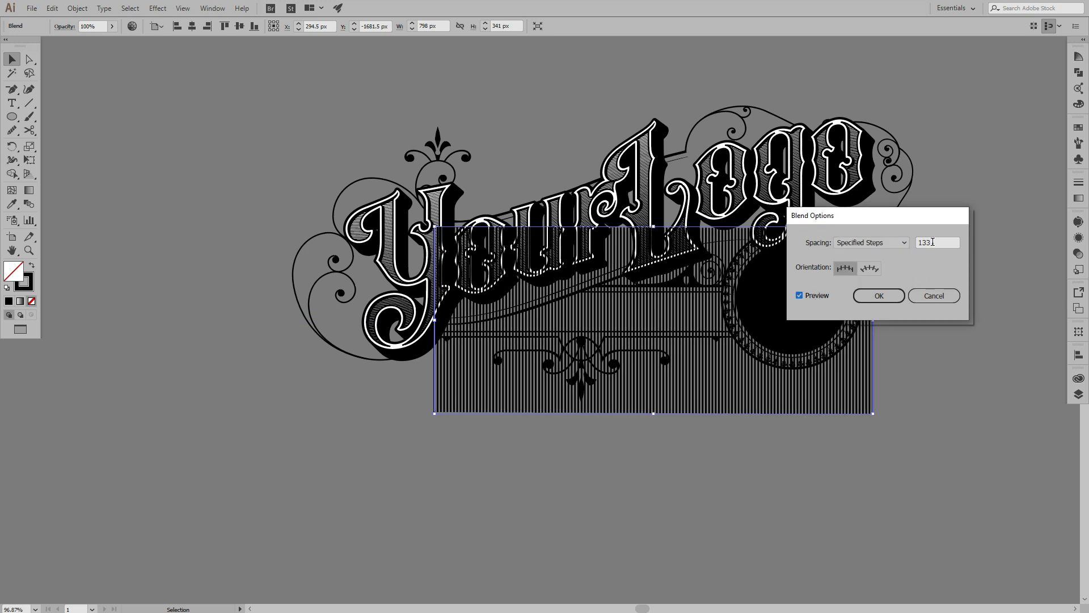
pyautogui.click(884, 297)
# - Expand the line blend into separate lines and expand their strokes into filled shapes
pyautogui.click(77, 8)
pyautogui.click(94, 132)
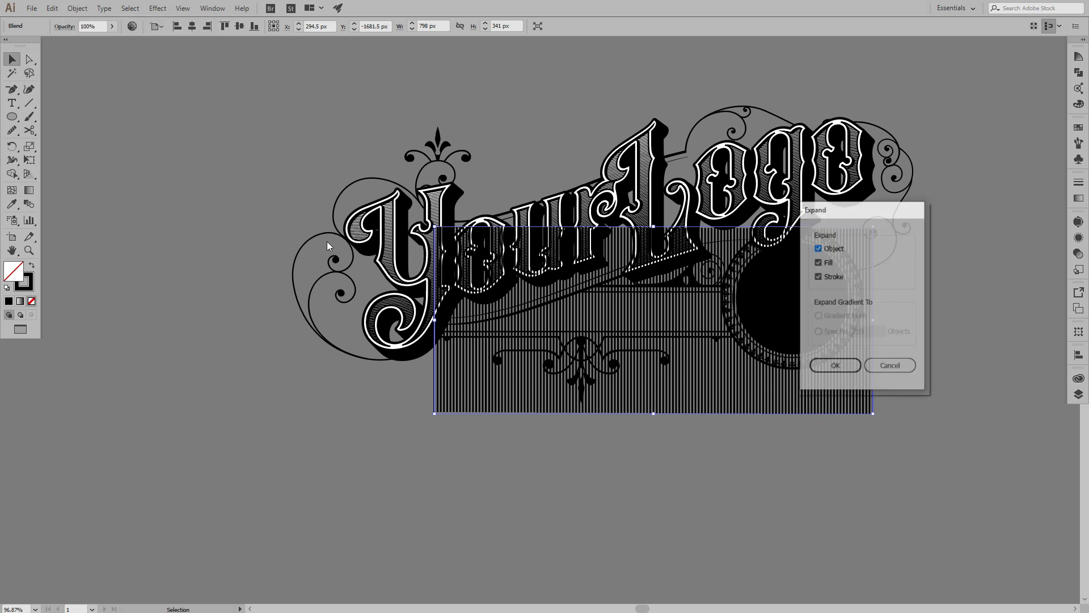
pyautogui.click(839, 370)
pyautogui.click(81, 9)
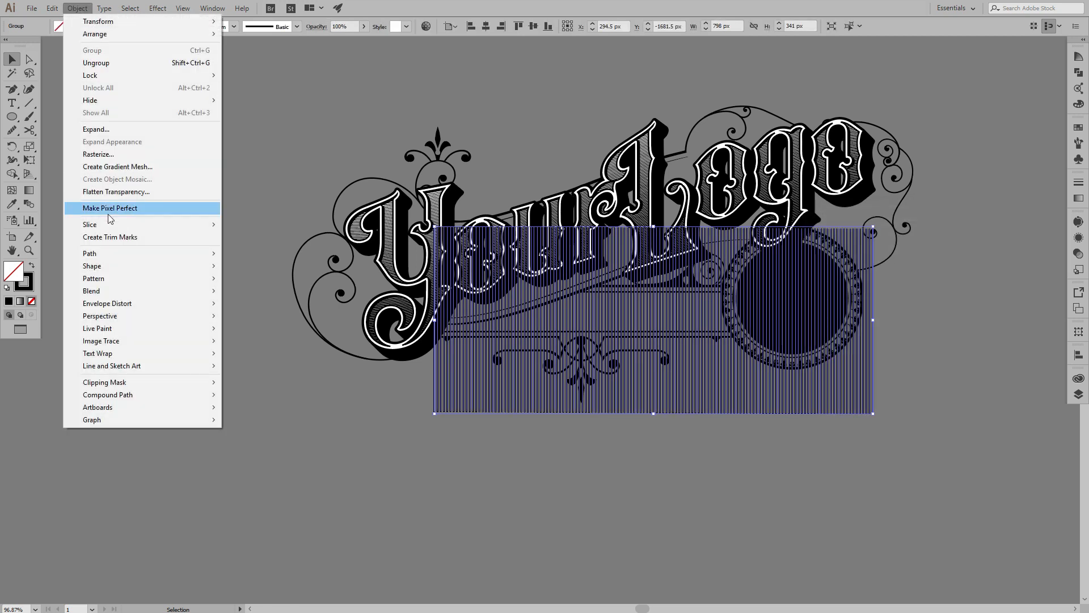
pyautogui.click(94, 129)
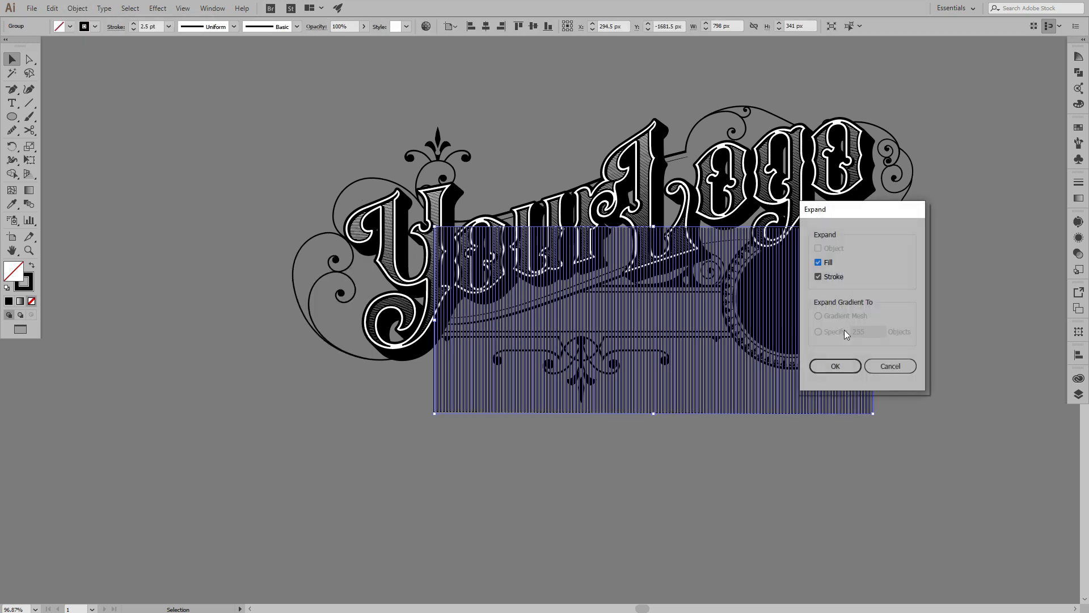
pyautogui.click(847, 358)
# - Ungroup the expanded vertical stripes and combine them into a single compound path
pyautogui.click(77, 8)
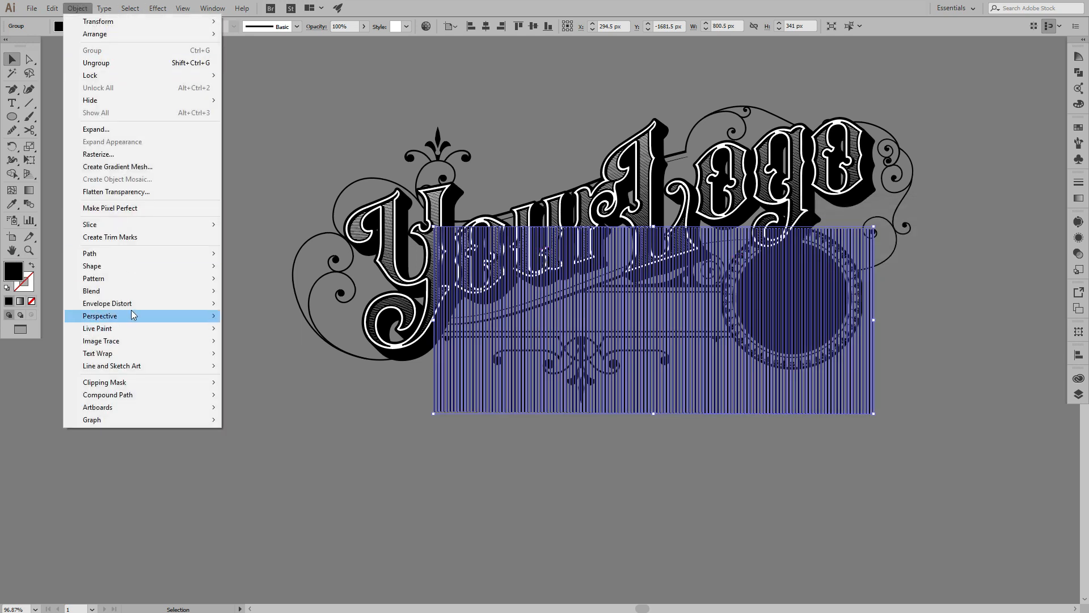
pyautogui.rightClick(610, 312)
pyautogui.click(78, 8)
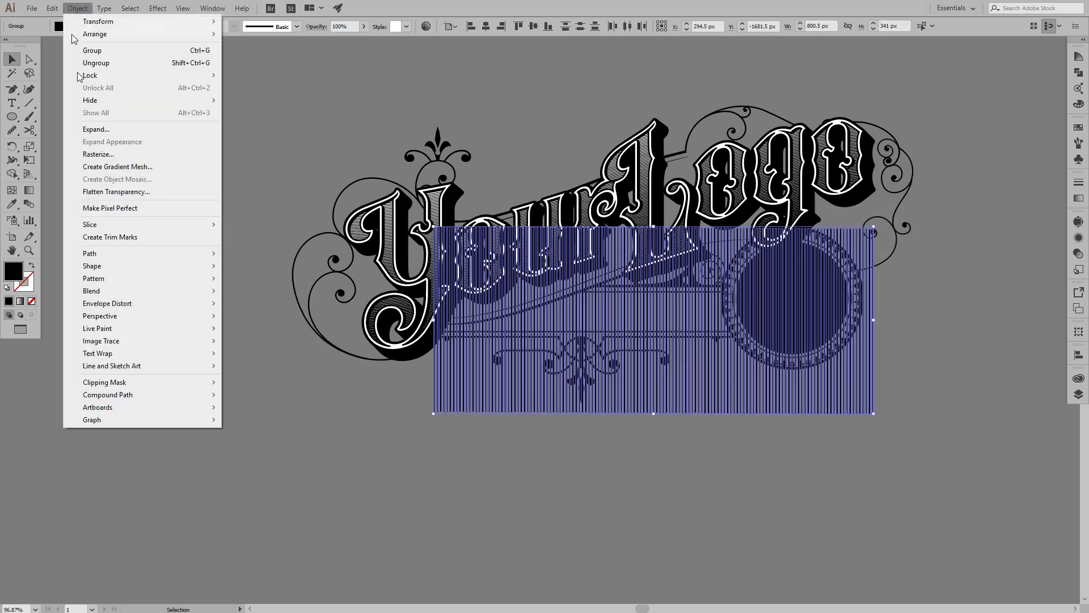
pyautogui.moveTo(221, 407)
pyautogui.click(250, 395)
pyautogui.click(661, 433)
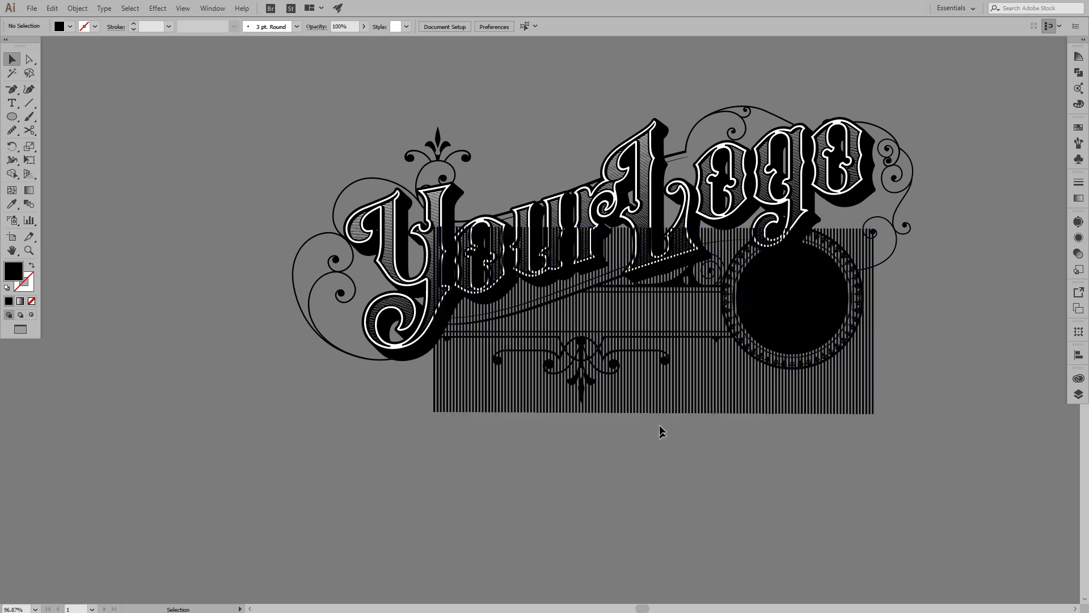
# - Duplicate in place the two horizontal frame lines, the thick curved line and the badge's outer ring that enclose the panel below the lettering
pyautogui.moveTo(575, 340); pyautogui.dragTo(628, 339)
pyautogui.click(629, 366)
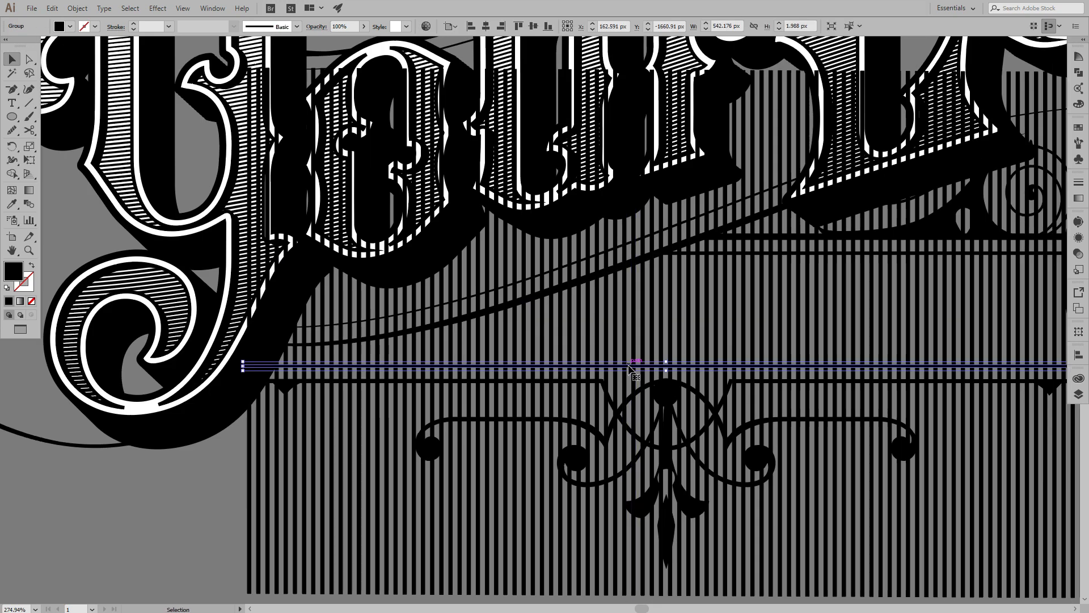
pyautogui.keyDown('shift'); pyautogui.click(724, 252); pyautogui.keyUp('shift')
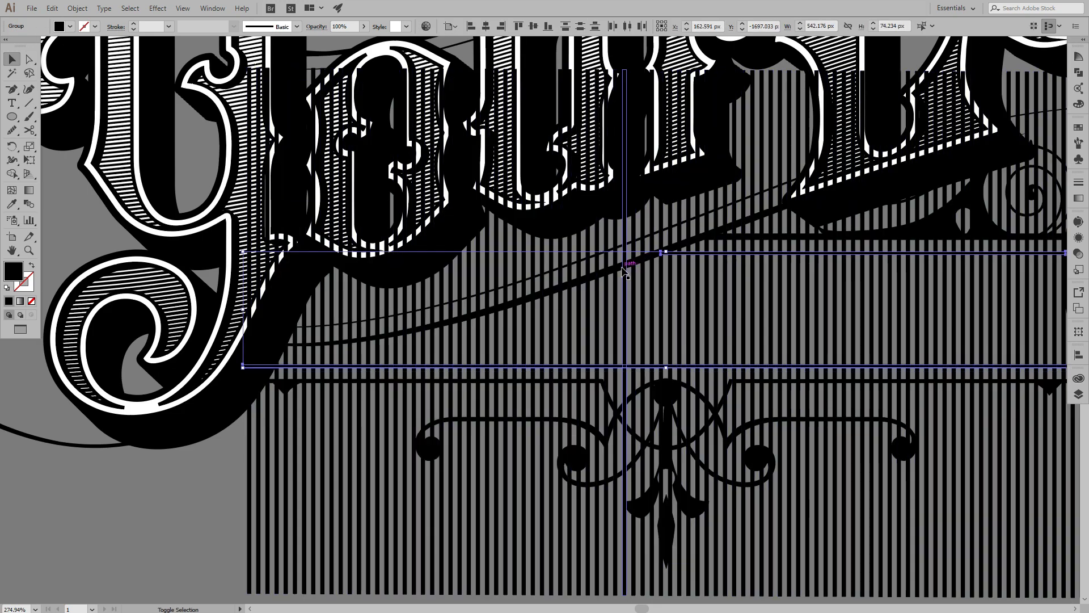
pyautogui.keyDown('shift'); pyautogui.click(335, 344); pyautogui.keyUp('shift')
pyautogui.moveTo(505, 278); pyautogui.dragTo(27, 253)
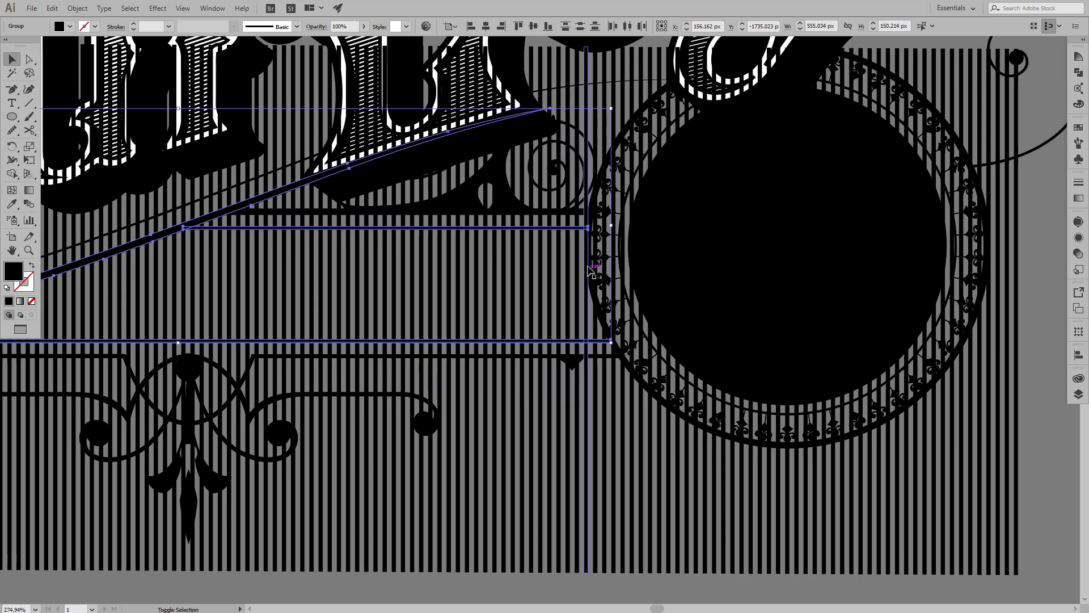
pyautogui.keyDown('shift'); pyautogui.click(588, 314); pyautogui.keyUp('shift')
pyautogui.scroll(-4, 587, 314)
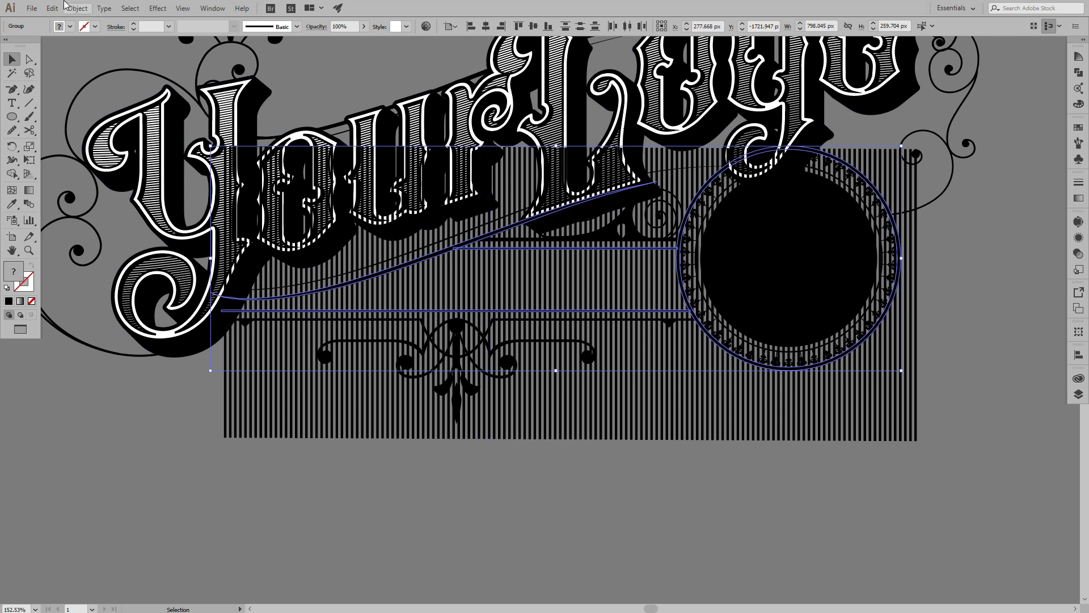
pyautogui.click(66, 4)
pyautogui.click(79, 63)
pyautogui.click(51, 8)
pyautogui.click(22, 99)
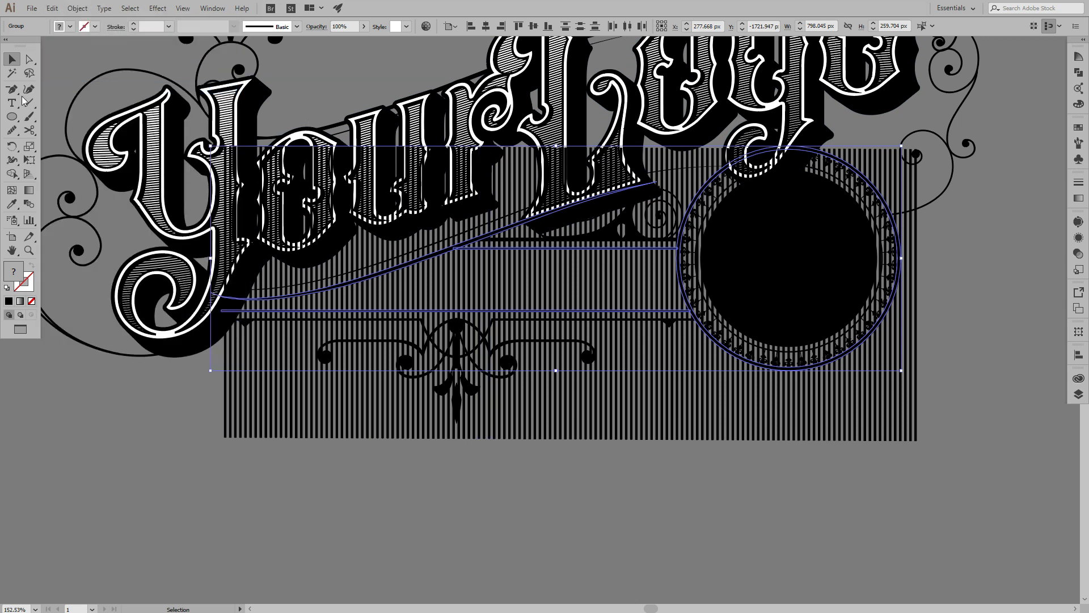
# - Unite the duplicated lines and ring, and erase the parts of the ring and curve that lie outside the panel
pyautogui.click(1079, 73)
pyautogui.click(950, 81)
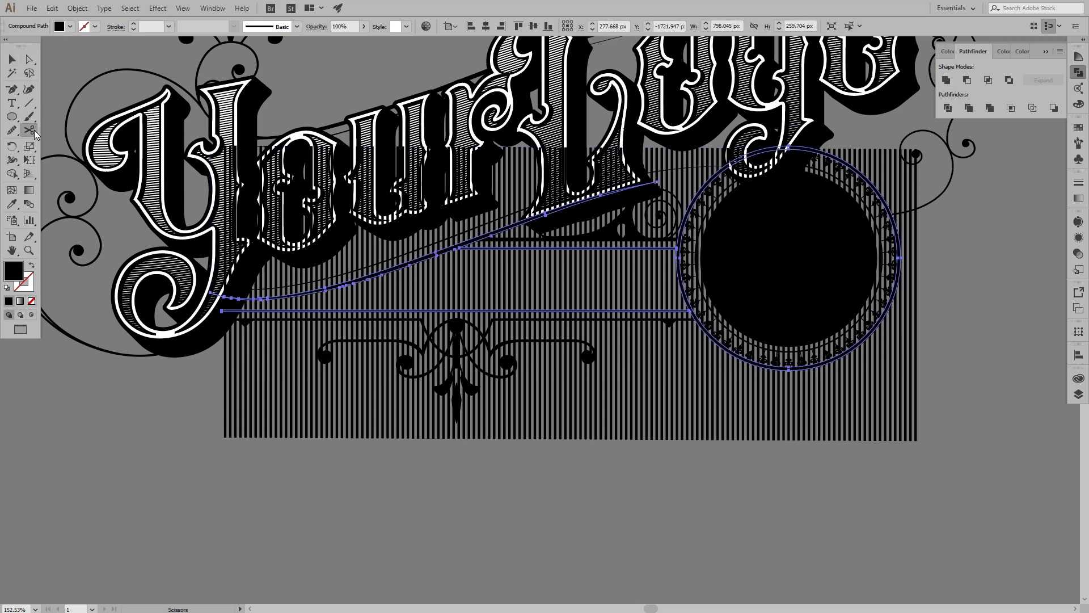
pyautogui.moveTo(31, 137); pyautogui.dragTo(46, 130)
pyautogui.moveTo(688, 214)
pyautogui.mouseDown()
pyautogui.moveTo(828, 161)
pyautogui.moveTo(819, 328)
pyautogui.moveTo(722, 332)
pyautogui.moveTo(723, 274)
pyautogui.mouseUp()
pyautogui.moveTo(670, 176)
pyautogui.mouseDown()
pyautogui.moveTo(578, 185)
pyautogui.moveTo(434, 227)
pyautogui.mouseUp()
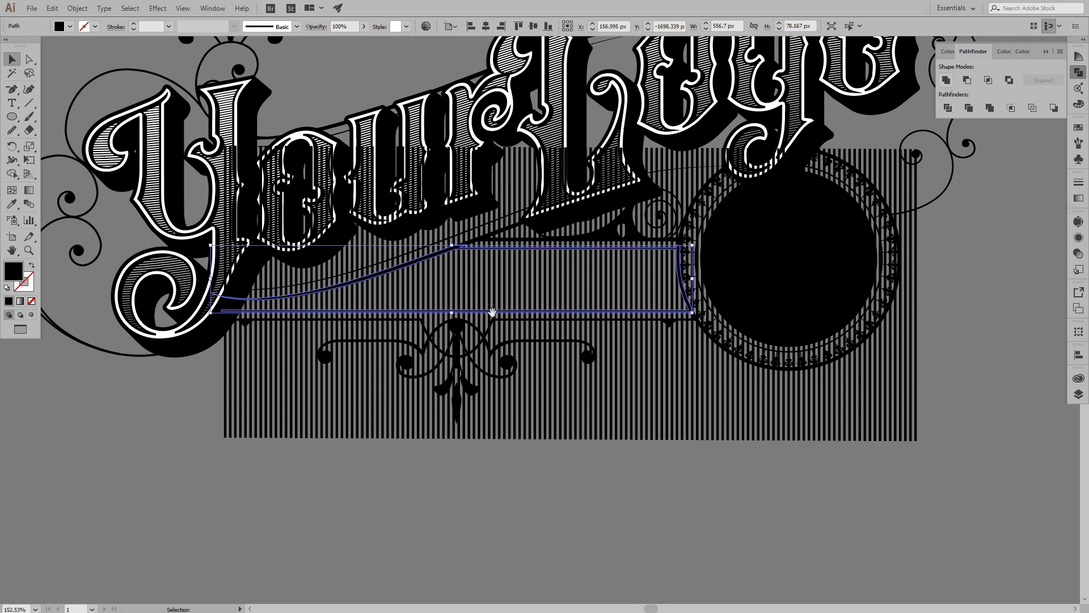
# - Draw a small slanted bar with the Pen tool joining the curved line to the lower horizontal line, and unite it with the outline
pyautogui.moveTo(492, 312); pyautogui.dragTo(571, 313)
pyautogui.moveTo(287, 308); pyautogui.dragTo(595, 307)
pyautogui.click(373, 327)
pyautogui.click(421, 272)
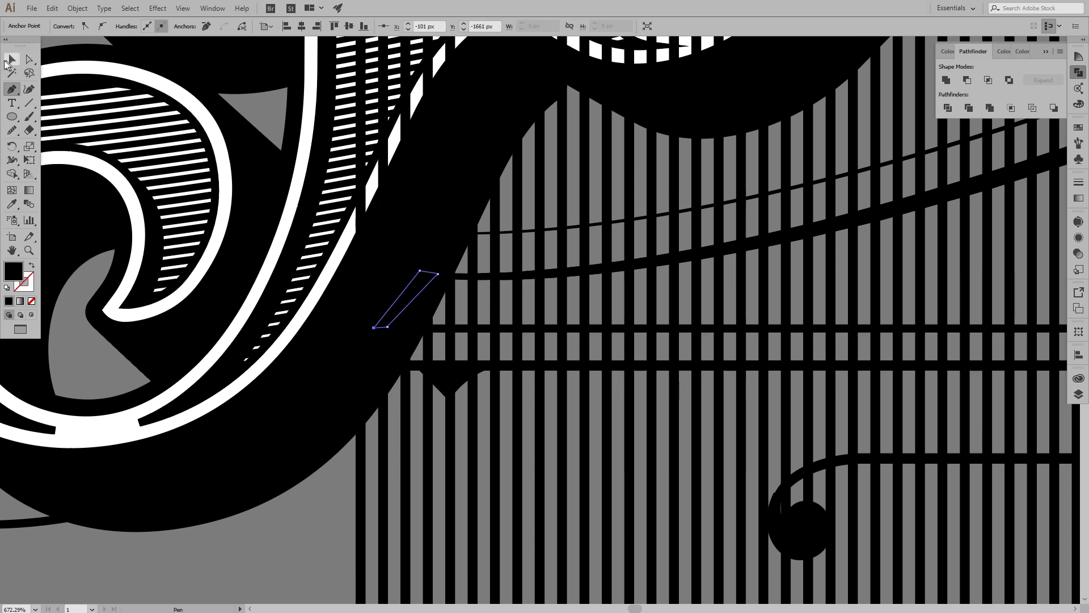
pyautogui.keyDown('shift'); pyautogui.click(486, 330); pyautogui.keyUp('shift')
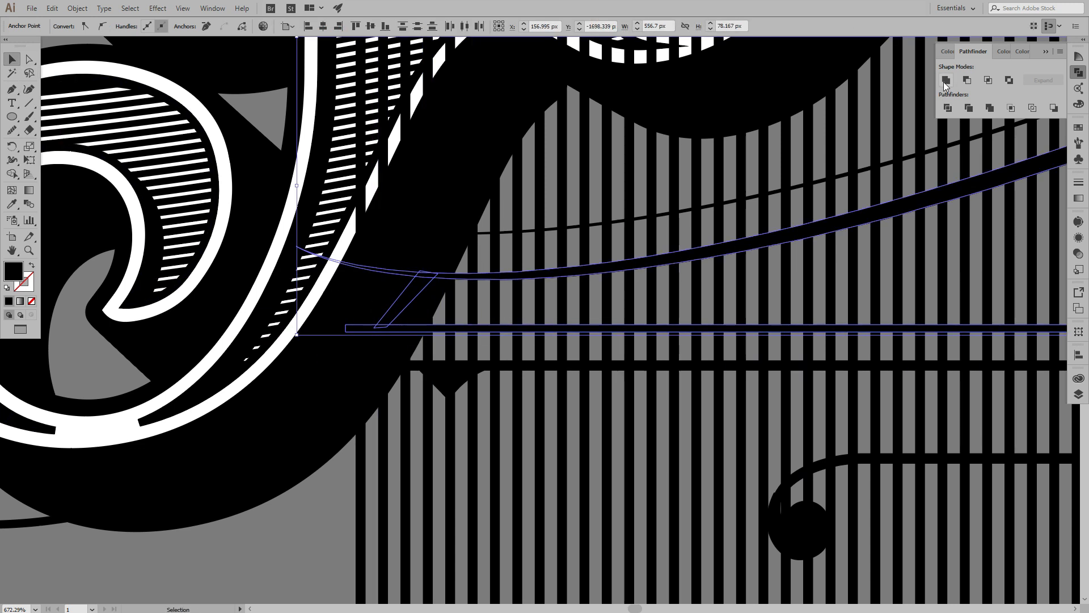
pyautogui.click(945, 81)
# - Make the enclosed panel outline a solid shape and intersect it with the vertical stripes so they fill only the panel
pyautogui.click(31, 266)
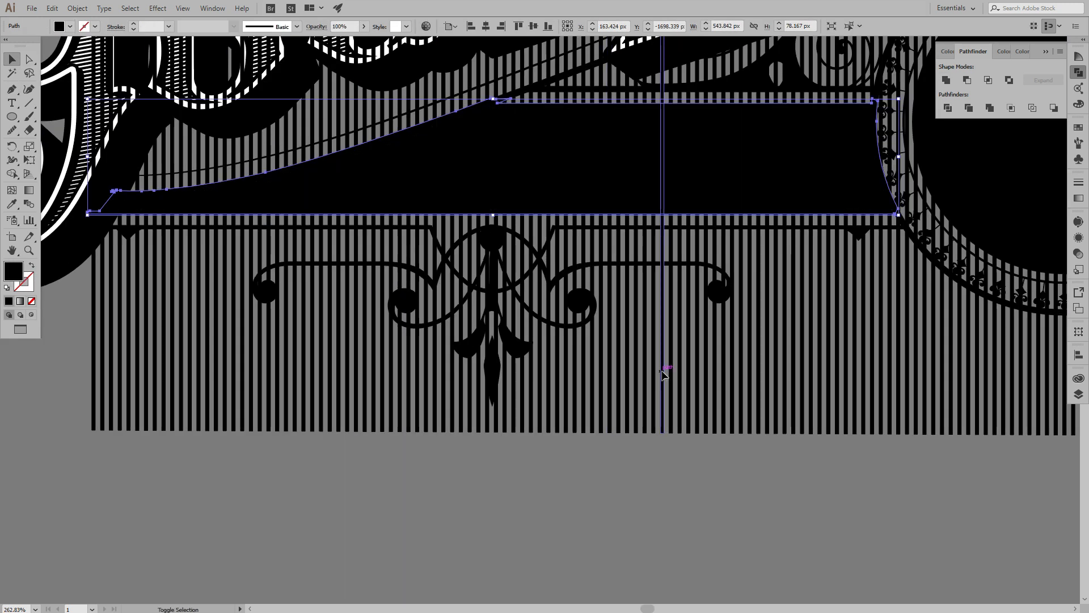
pyautogui.keyDown('shift'); pyautogui.click(661, 372); pyautogui.keyUp('shift')
pyautogui.click(988, 80)
pyautogui.click(812, 315)
pyautogui.moveTo(775, 170); pyautogui.dragTo(578, 187)
pyautogui.moveTo(834, 258); pyautogui.dragTo(717, 386)
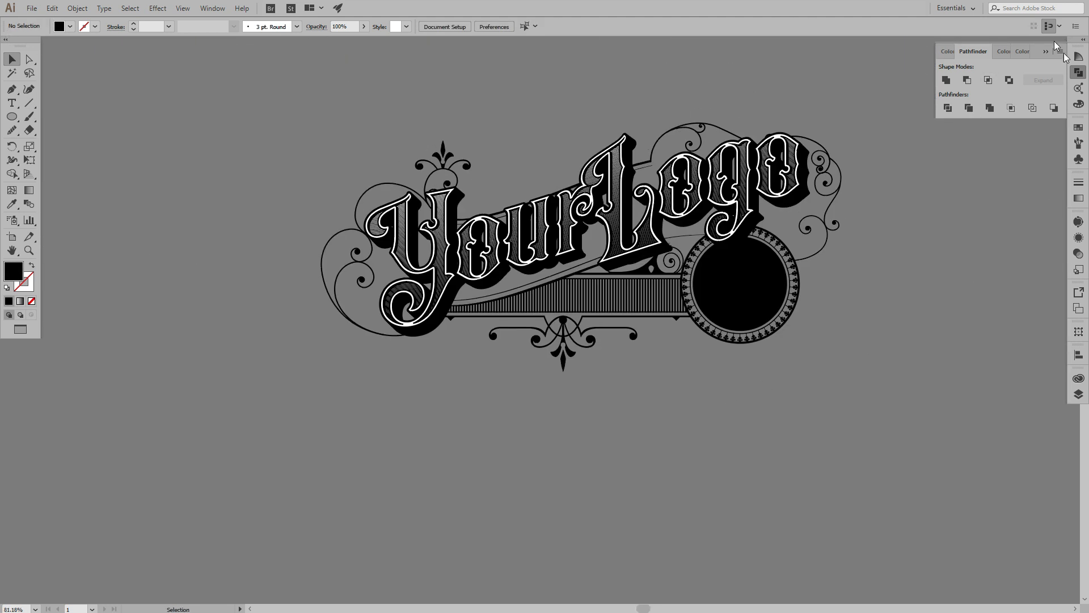
pyautogui.click(1078, 73)
# - Group all of the logo artwork, including the lettering, frame and striped panel
pyautogui.moveTo(838, 265); pyautogui.dragTo(888, 279)
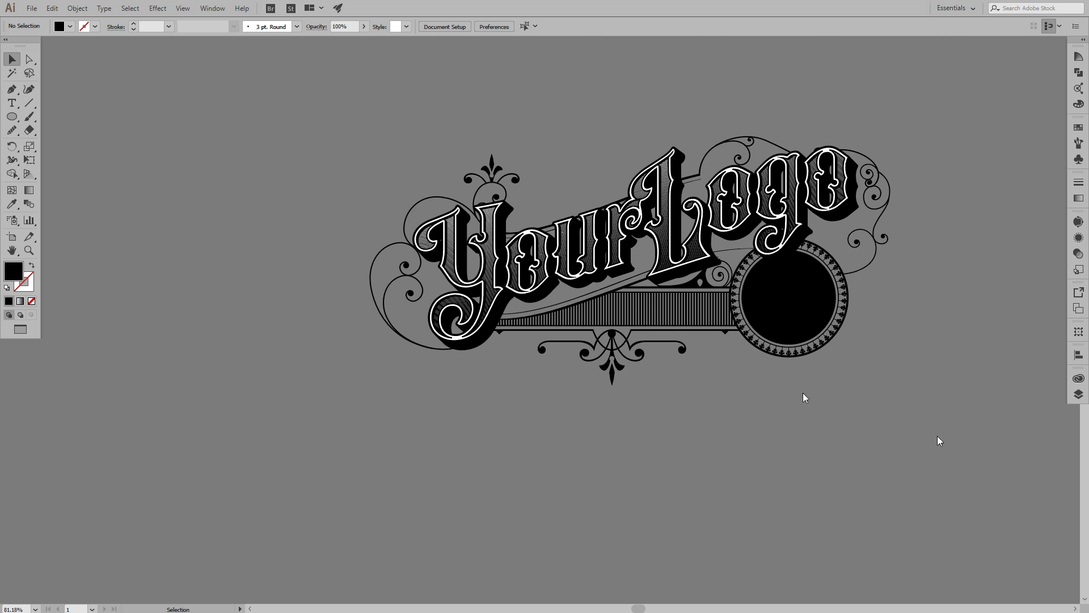
pyautogui.moveTo(883, 406); pyautogui.dragTo(829, 438)
pyautogui.moveTo(810, 368); pyautogui.dragTo(818, 375)
pyautogui.moveTo(925, 110); pyautogui.dragTo(157, 465)
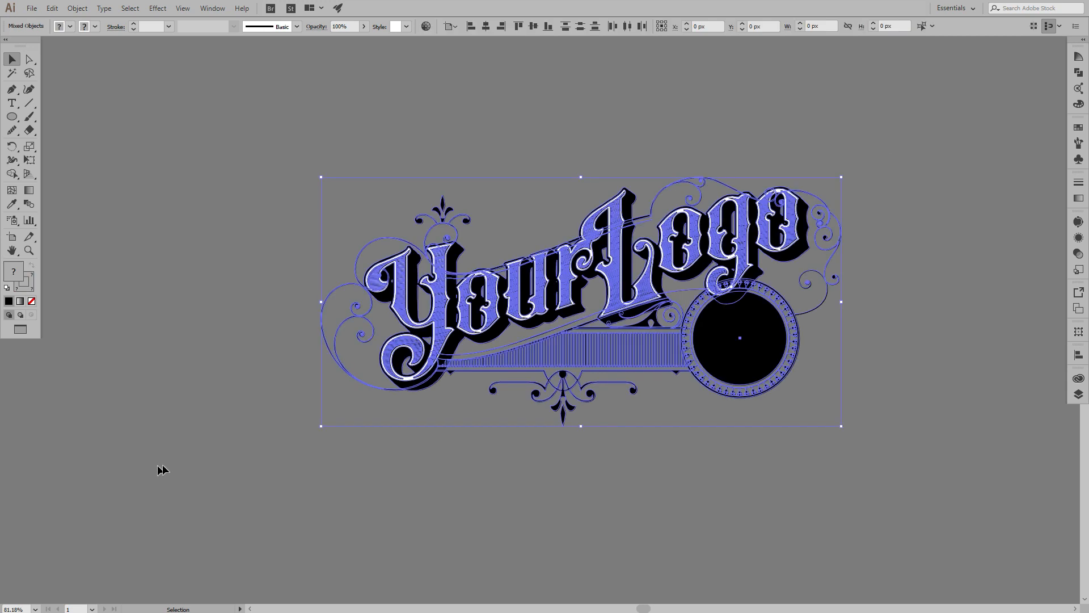
pyautogui.click(773, 474)
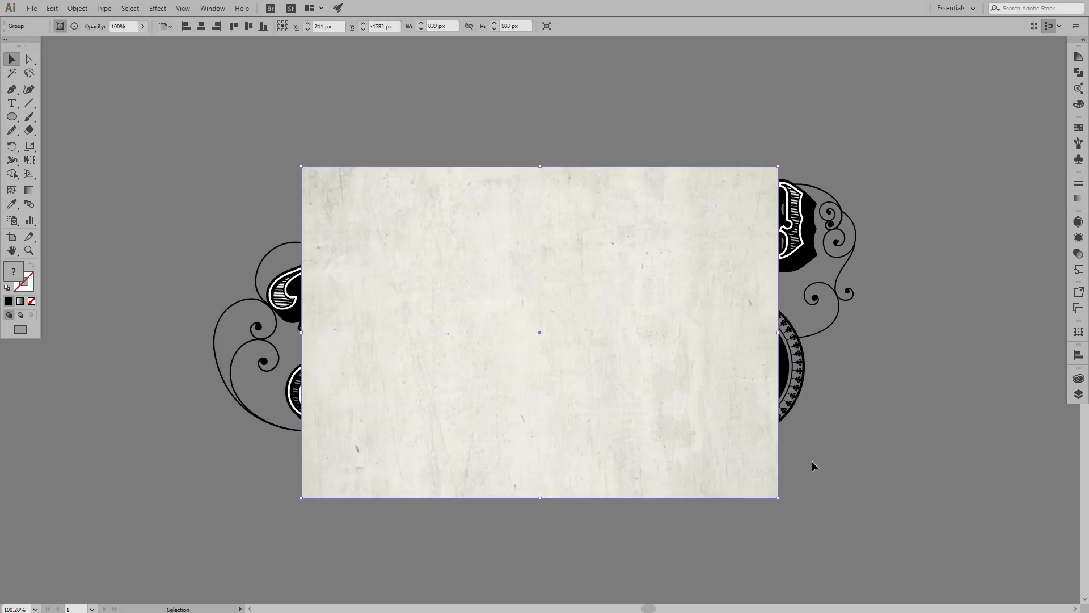
# - Send the paper texture behind the logo and enlarge it to about 2884 by 2004 px
pyautogui.rightClick(714, 434)
pyautogui.click(874, 414)
pyautogui.scroll(-3, 822, 418)
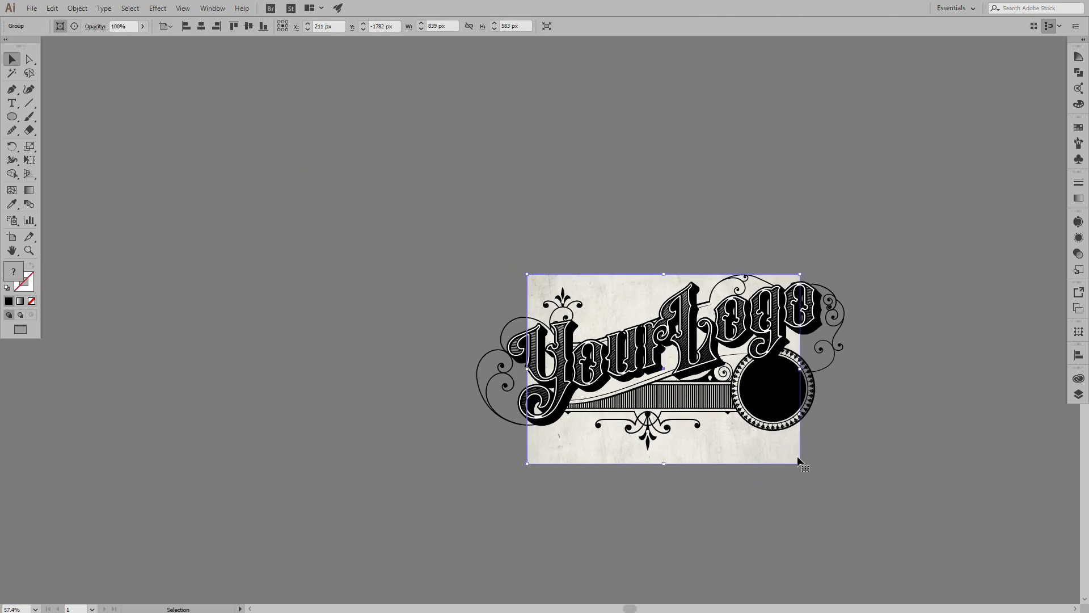
pyautogui.moveTo(978, 535); pyautogui.dragTo(1044, 584)
pyautogui.moveTo(848, 397); pyautogui.dragTo(846, 370)
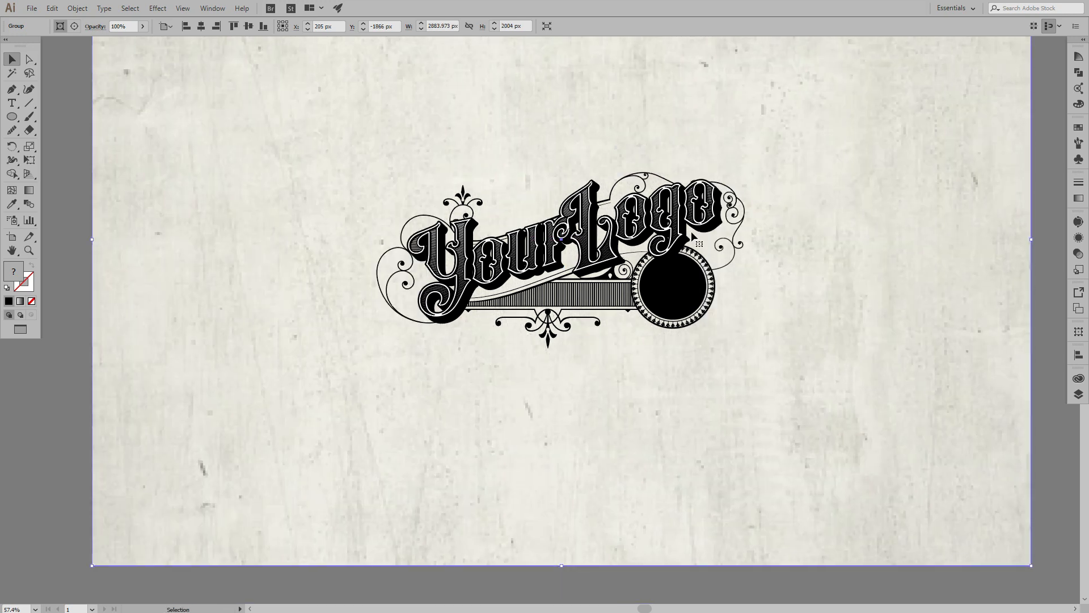
# - Scale the paper texture down slightly, enlarge the logo to about 1622 px wide and position it over the texture
pyautogui.click(691, 230)
pyautogui.click(1000, 541)
pyautogui.moveTo(1031, 565); pyautogui.dragTo(975, 526)
pyautogui.moveTo(743, 227); pyautogui.dragTo(747, 302)
pyautogui.moveTo(779, 266); pyautogui.dragTo(868, 223)
pyautogui.click(170, 241)
pyautogui.moveTo(587, 391); pyautogui.dragTo(562, 320)
# - Set the logo group's blending mode to Multiply and its opacity to 90%
pyautogui.click(711, 219)
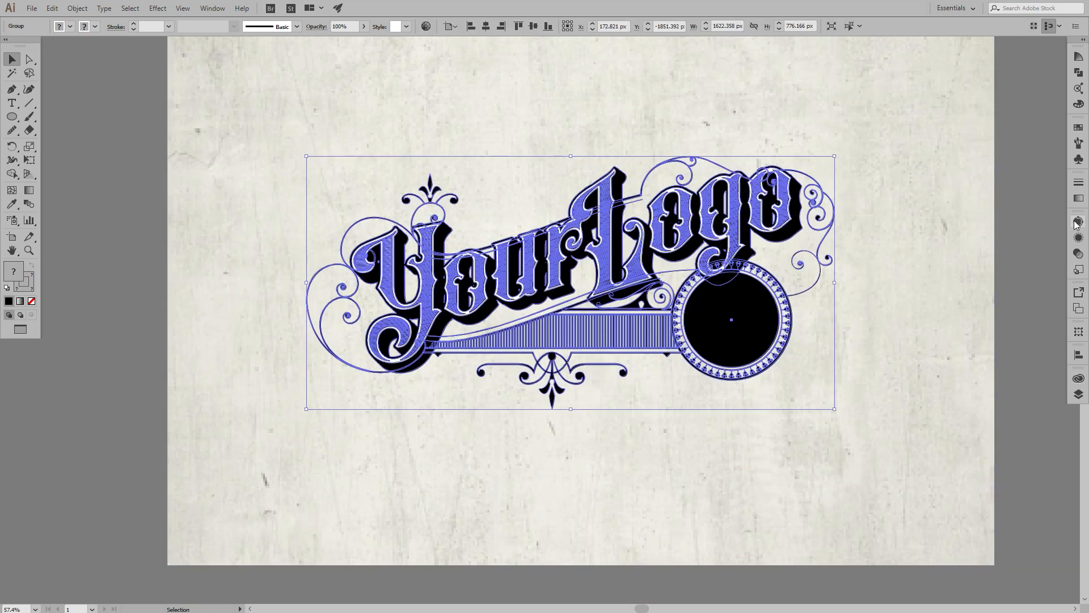
pyautogui.click(1078, 254)
pyautogui.click(965, 233)
pyautogui.click(964, 277)
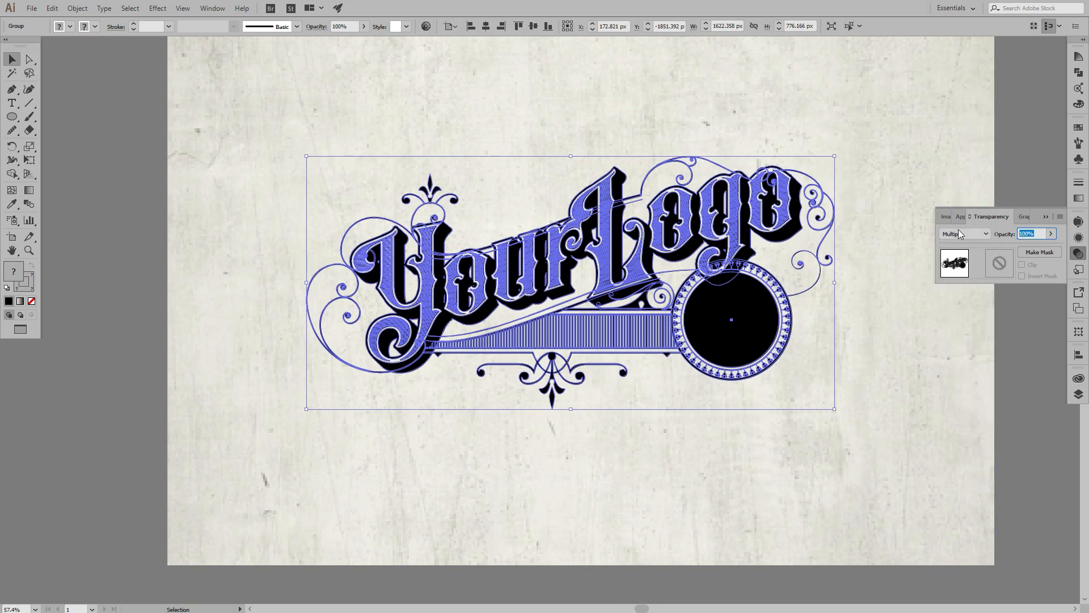
pyautogui.click(1078, 253)
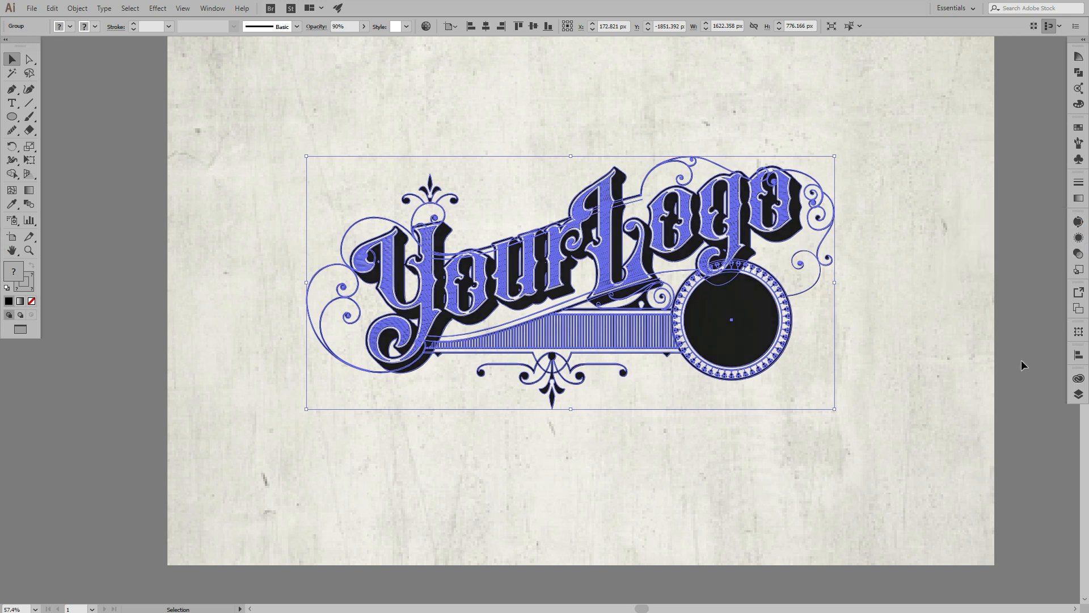
# - Deselect the logo and inspect the finished design on the paper texture in full-screen mode
pyautogui.click(1024, 323)
pyautogui.moveTo(595, 275); pyautogui.dragTo(653, 312)
pyautogui.moveTo(692, 265); pyautogui.dragTo(784, 350)
pyautogui.moveTo(784, 351); pyautogui.dragTo(799, 342)
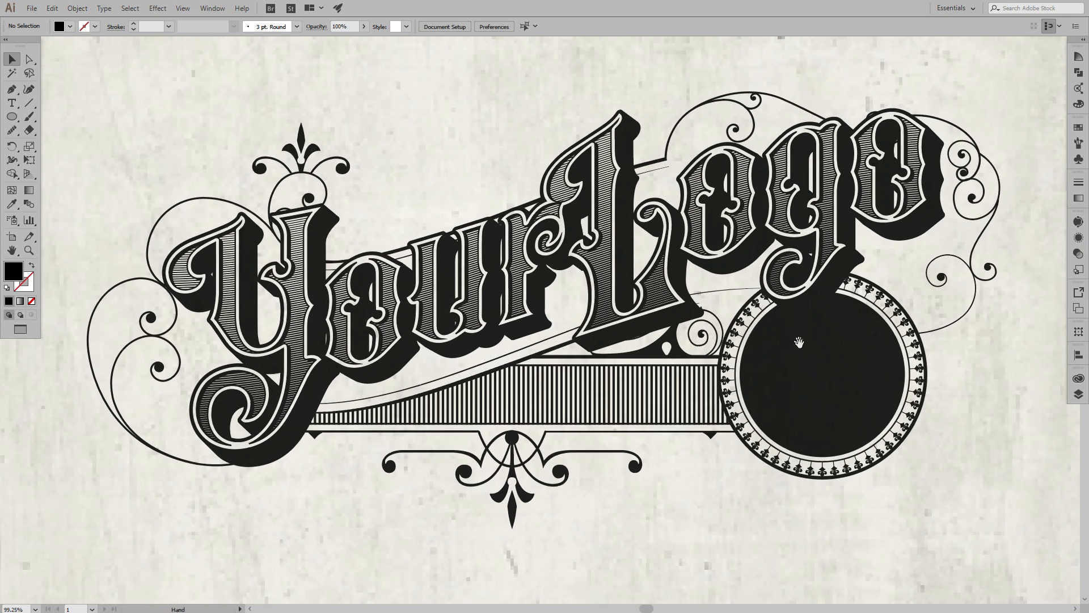
pyautogui.moveTo(897, 399); pyautogui.dragTo(914, 436)
pyautogui.press('f')
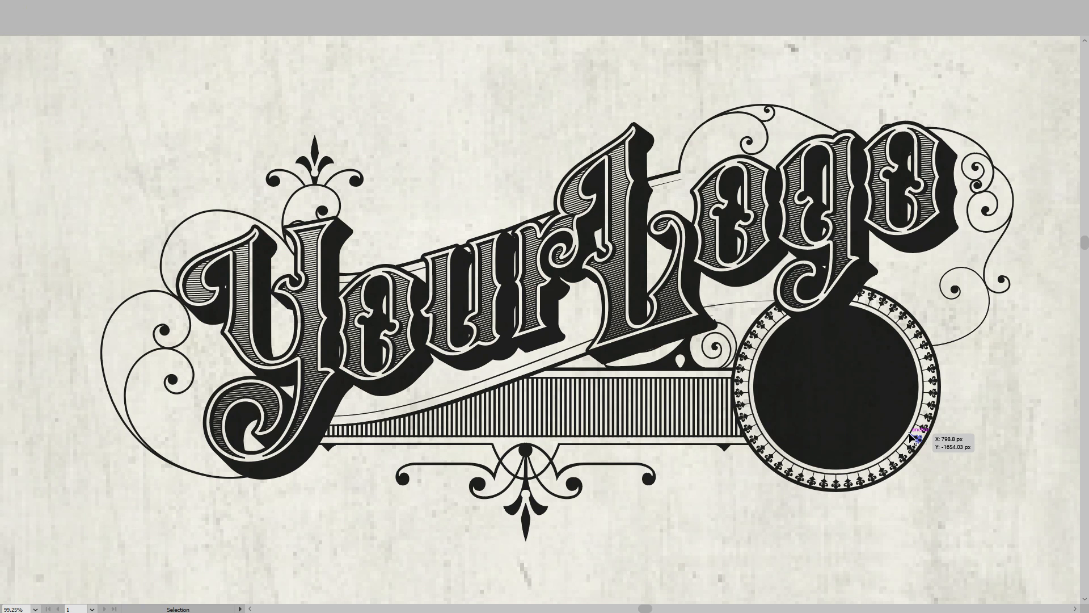
pyautogui.scroll(1, 910, 434)
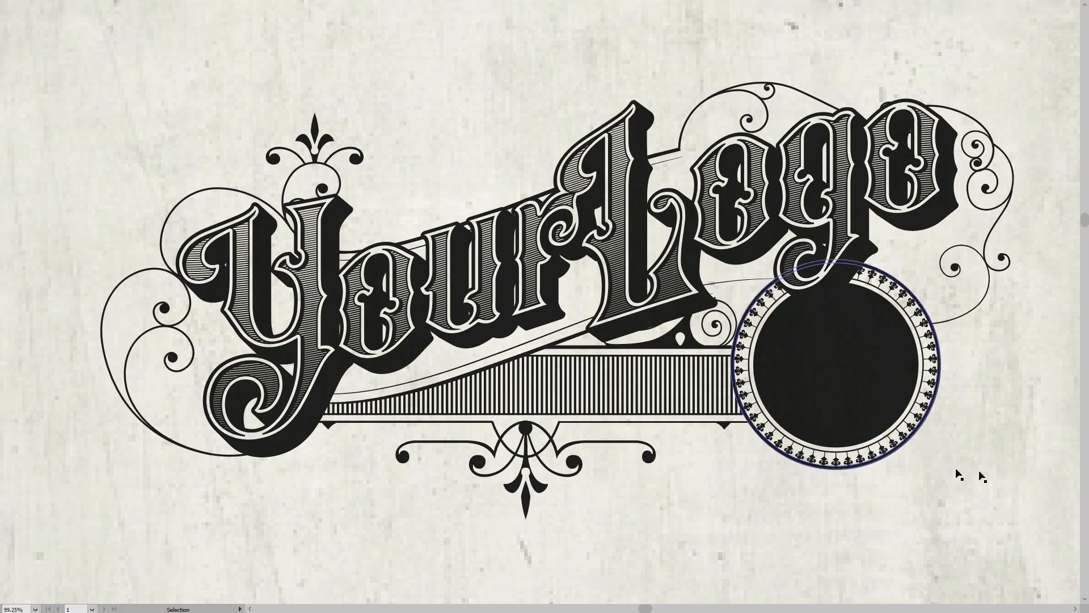